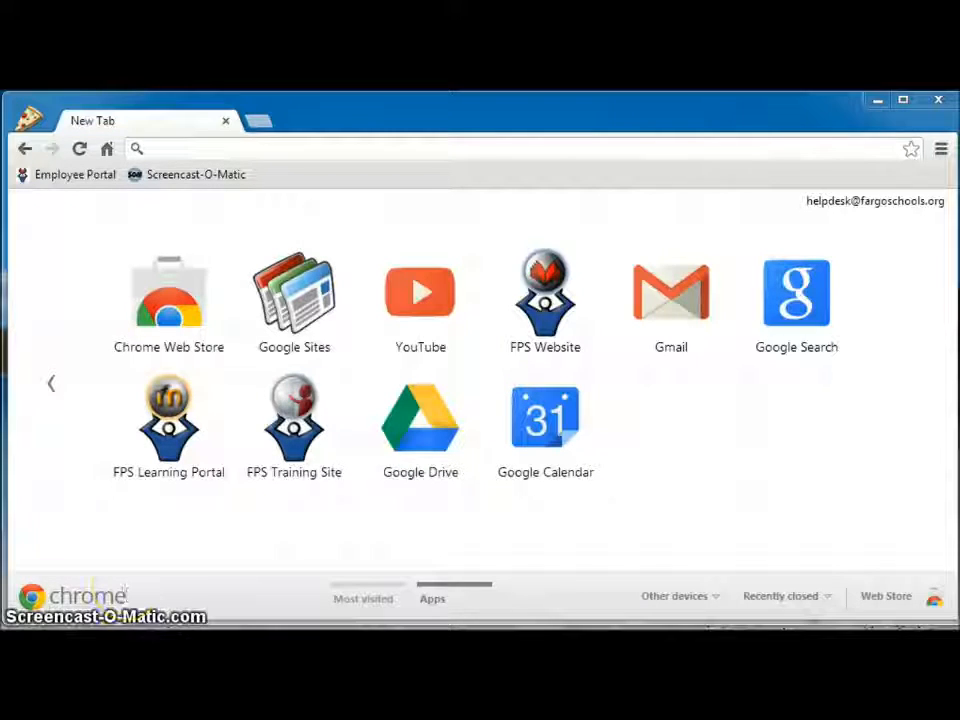
Create a folder named 'History Unit 1' in My Drive and open it
left_click(393, 447)
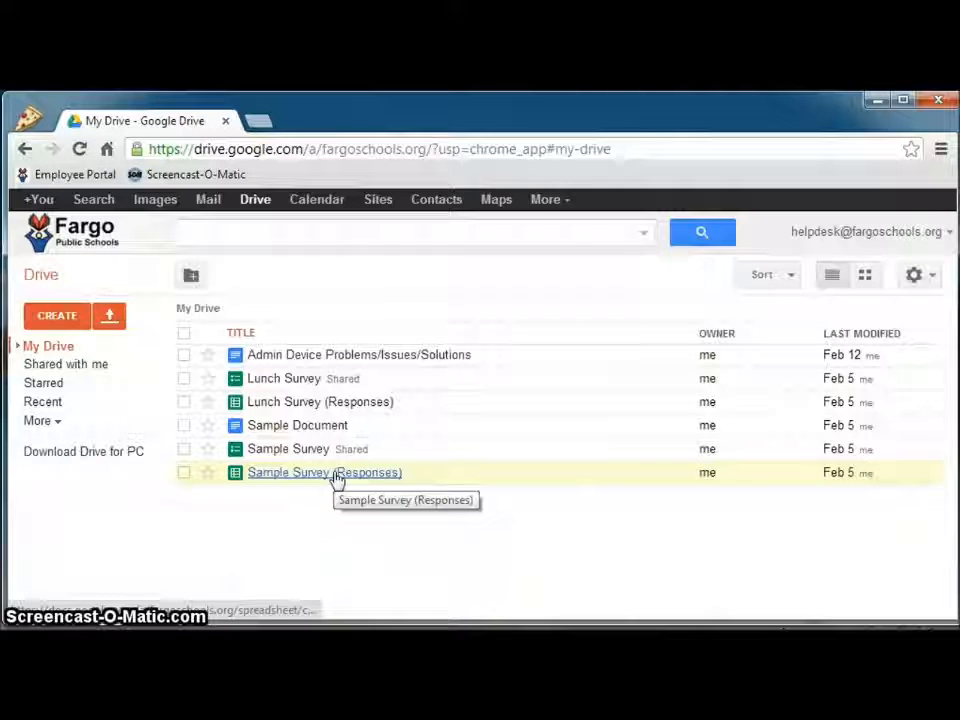
left_click(57, 318)
left_click(71, 347)
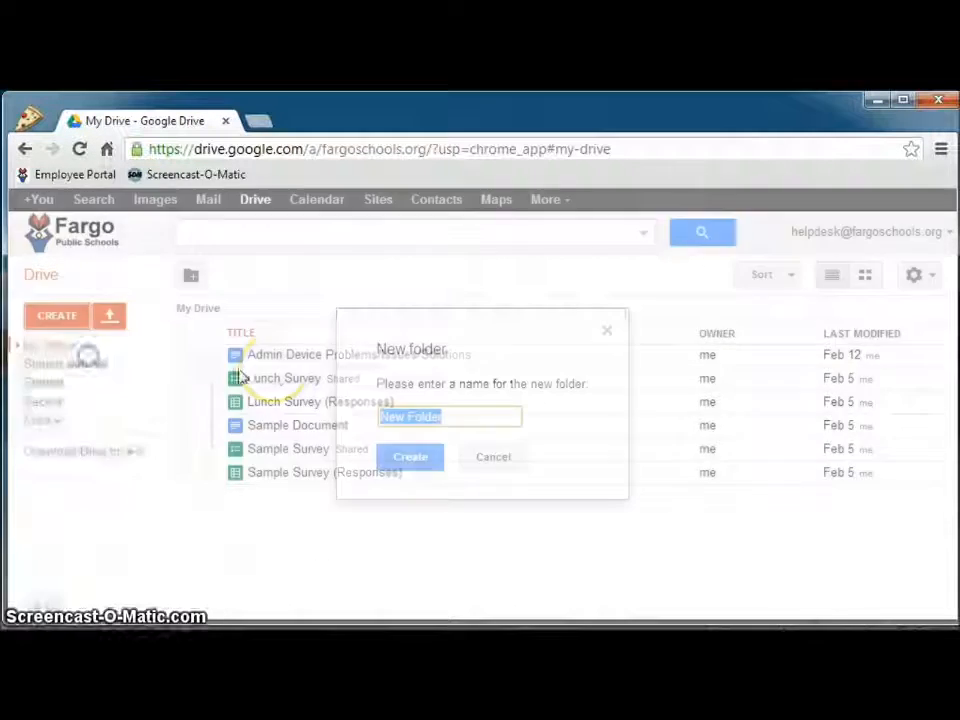
type("History Unit ")
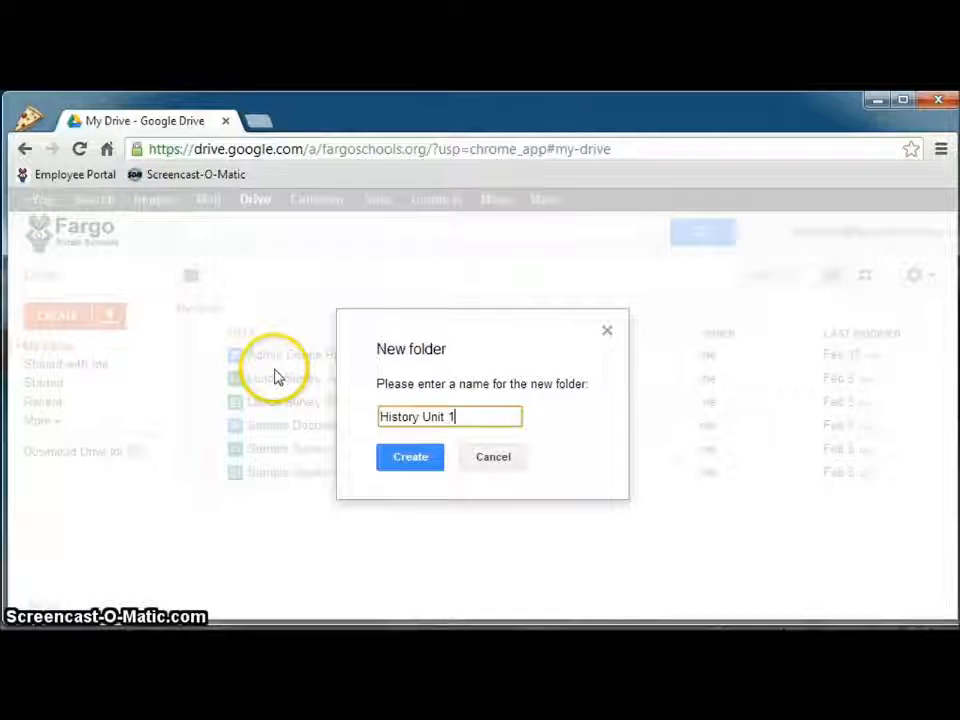
type("1")
left_click(418, 457)
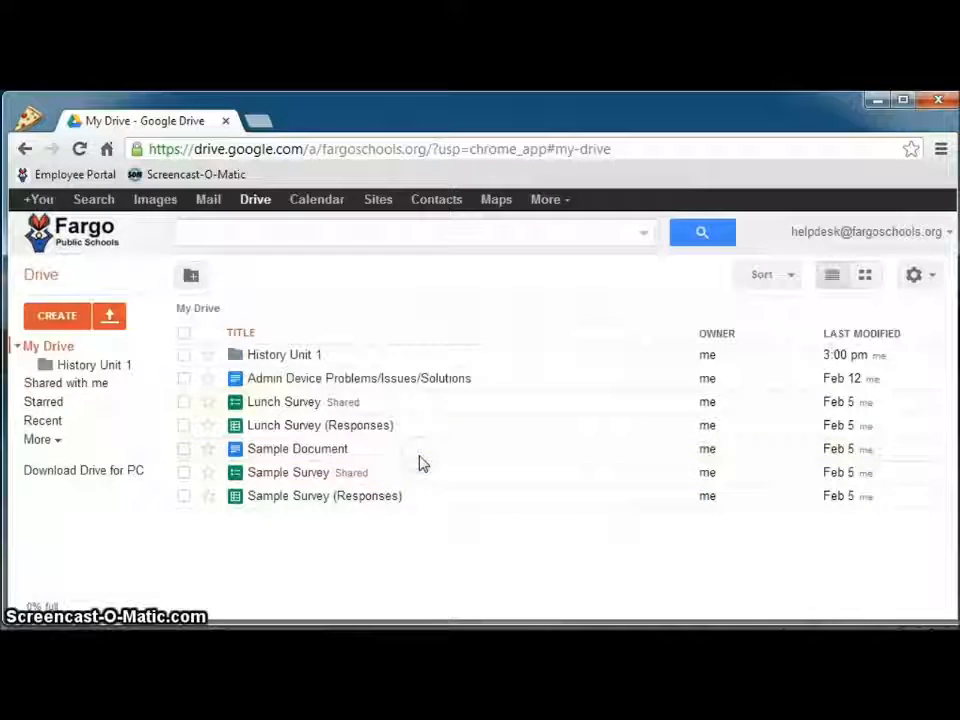
left_click(290, 354)
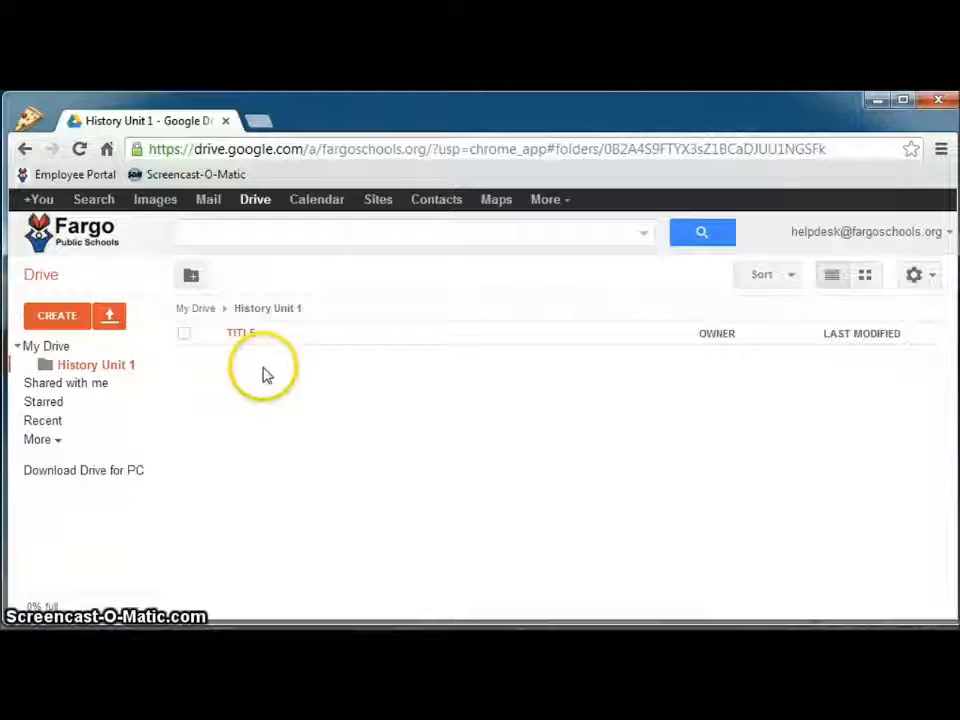
Create a document 'Unit 1 Worksheet' with the question '1. What day is it?', then close it
left_click(60, 318)
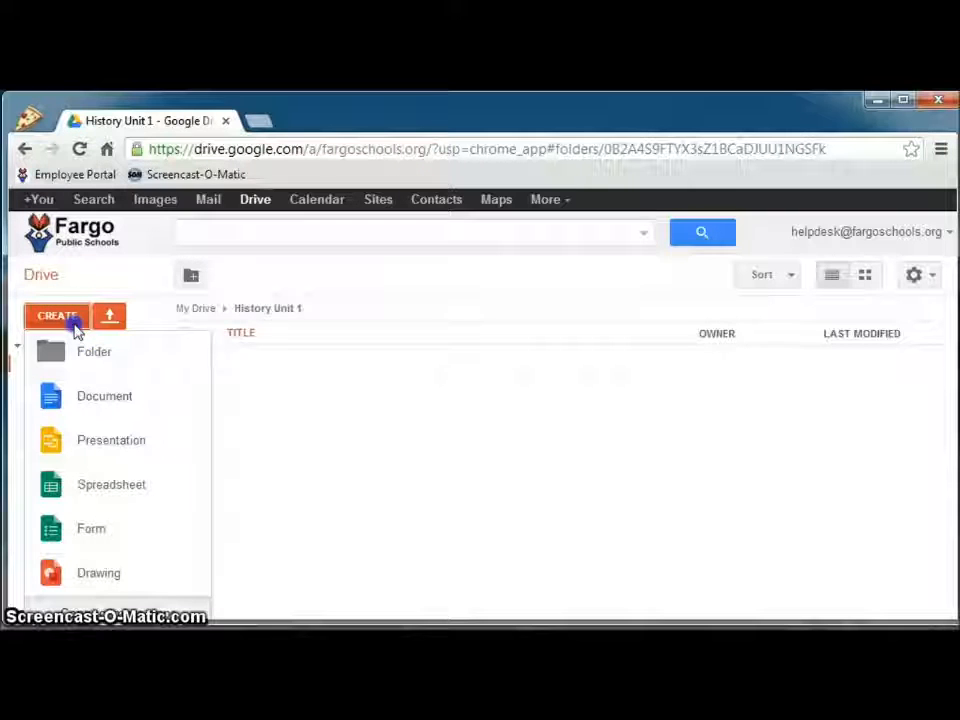
left_click(94, 400)
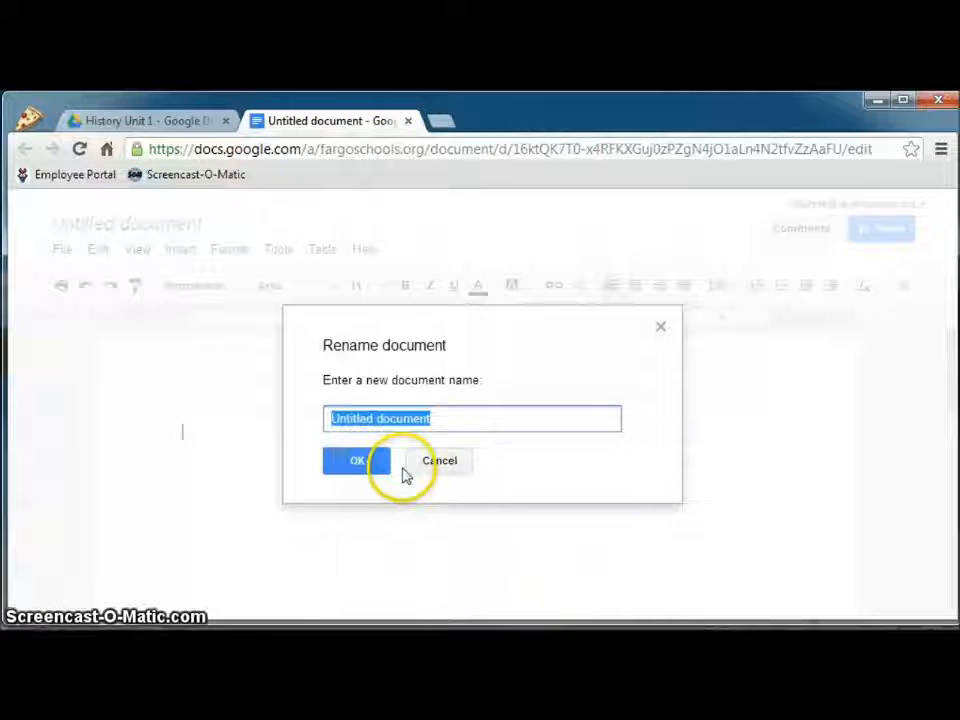
type("Unit 1 W")
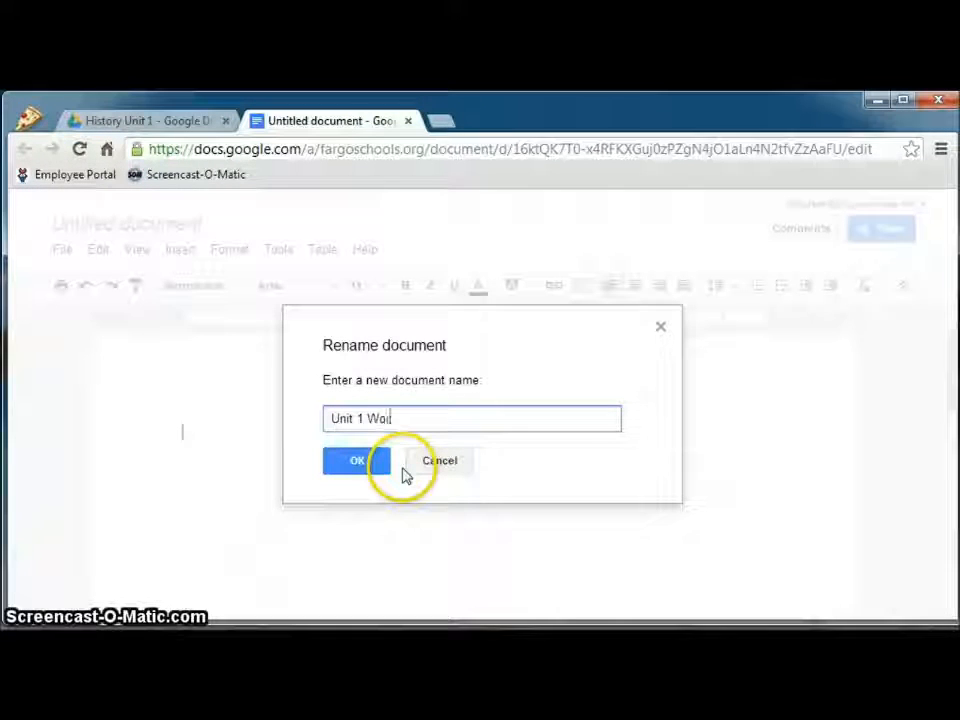
type("orksheet")
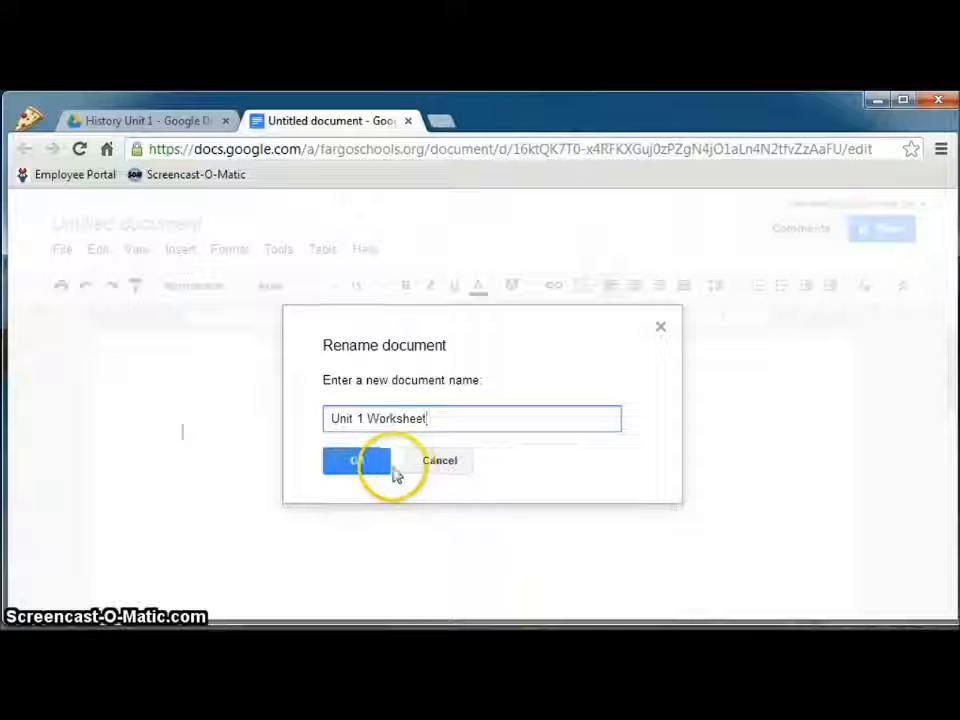
left_click(375, 468)
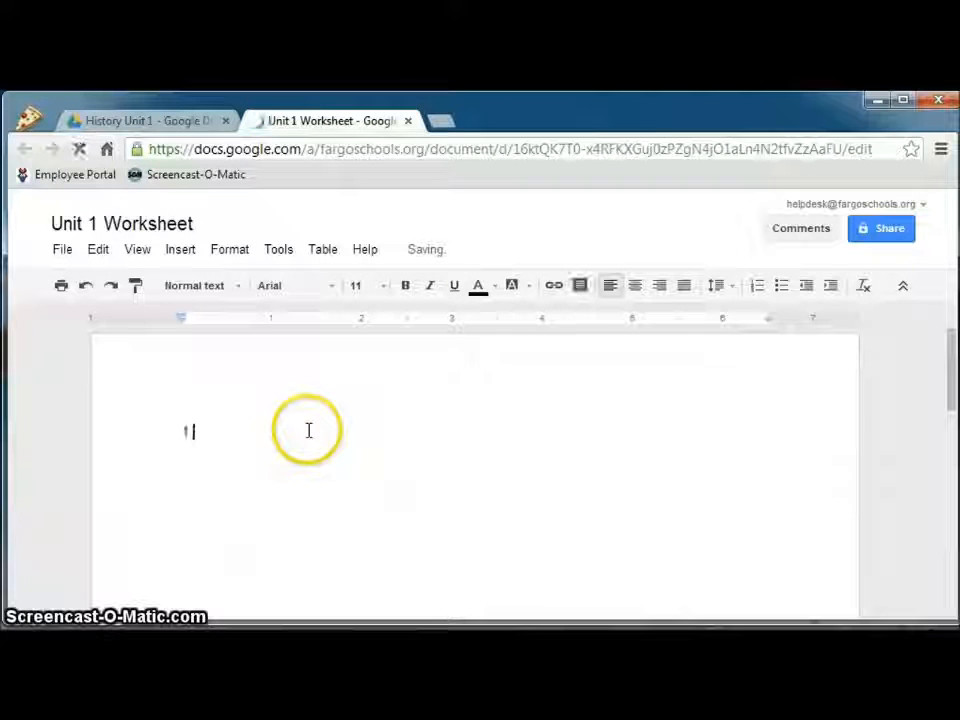
type("t d")
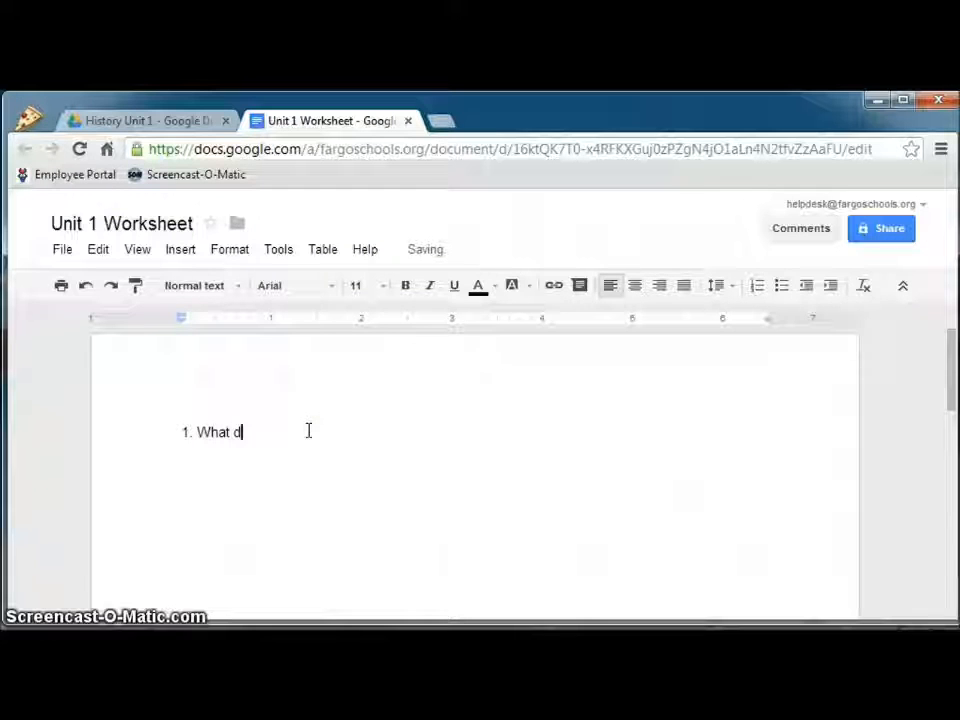
type("ay is it?")
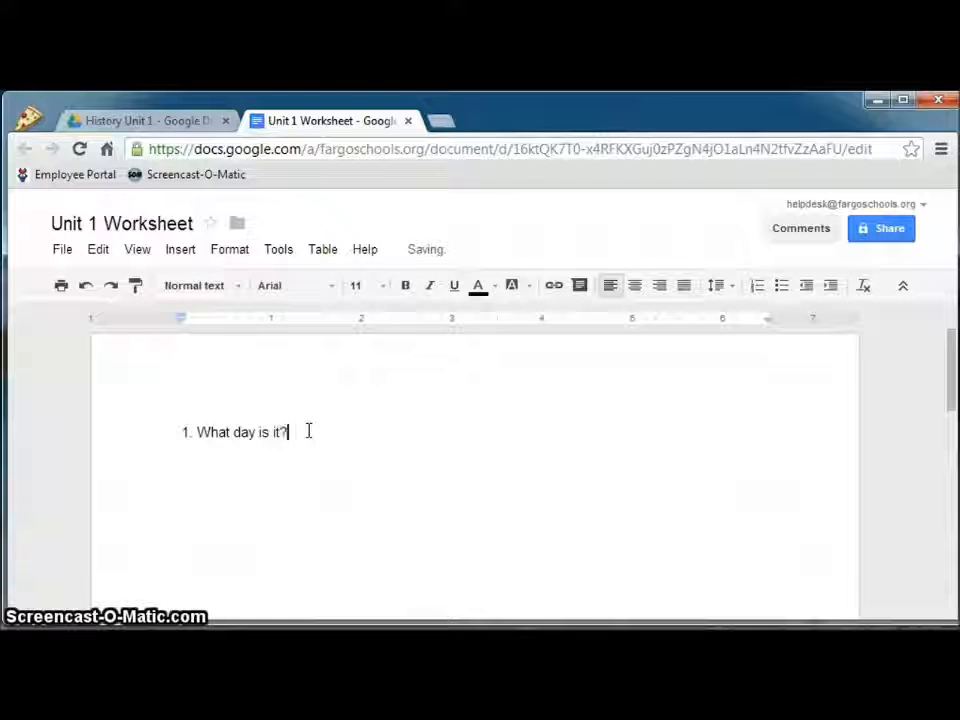
left_click(409, 122)
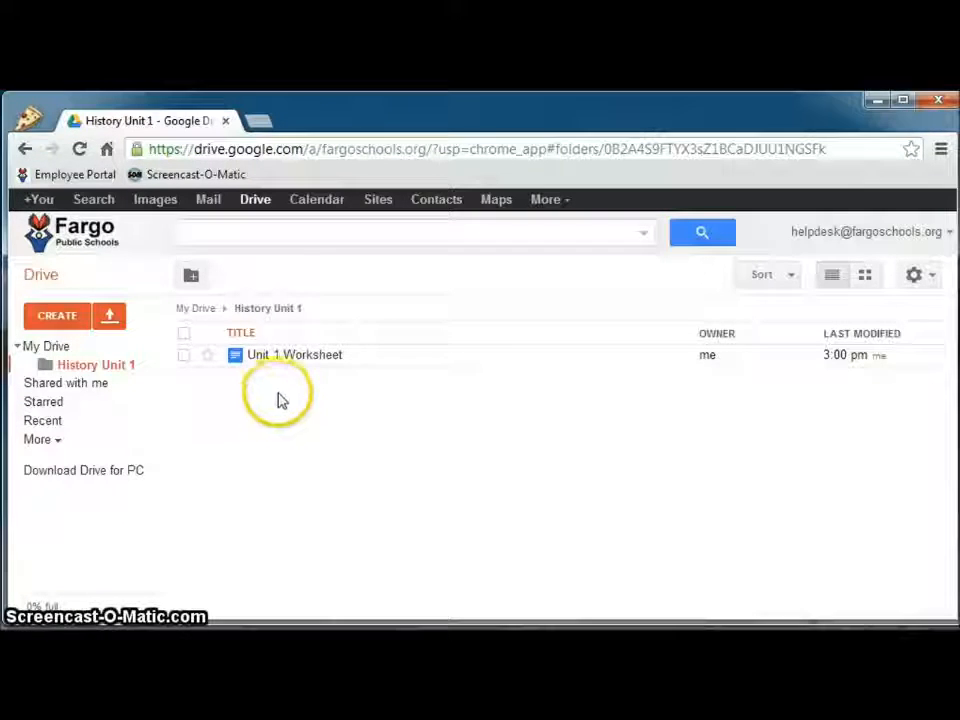
Create a new spreadsheet in the folder and name it 'Doctopus Unit 1 Gradesheet'
left_click(68, 318)
left_click(120, 485)
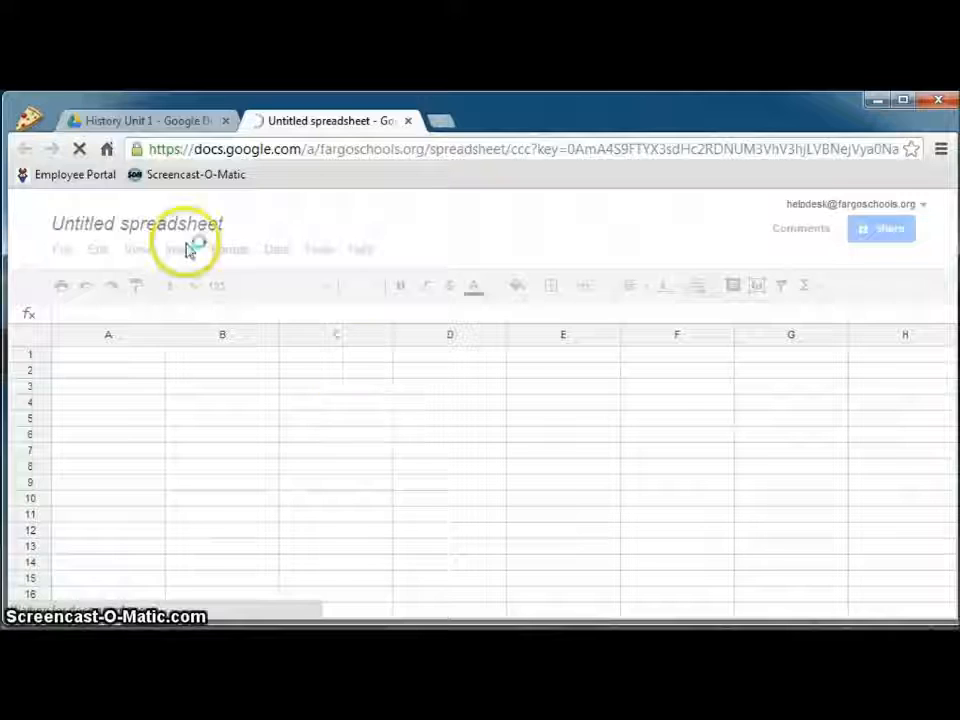
left_click(187, 237)
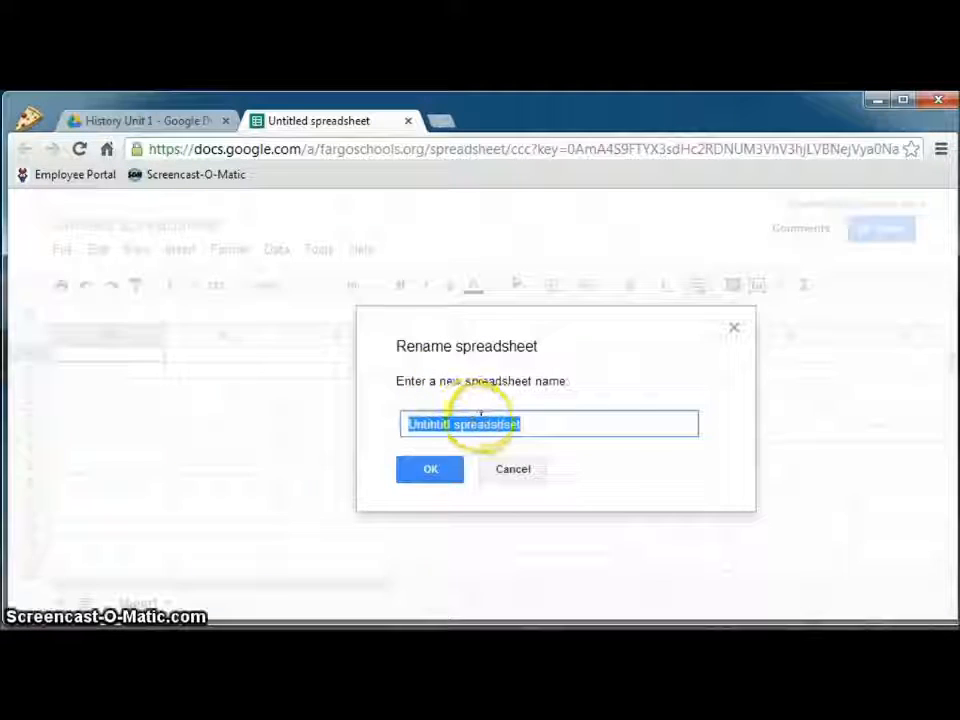
type("Doctos")
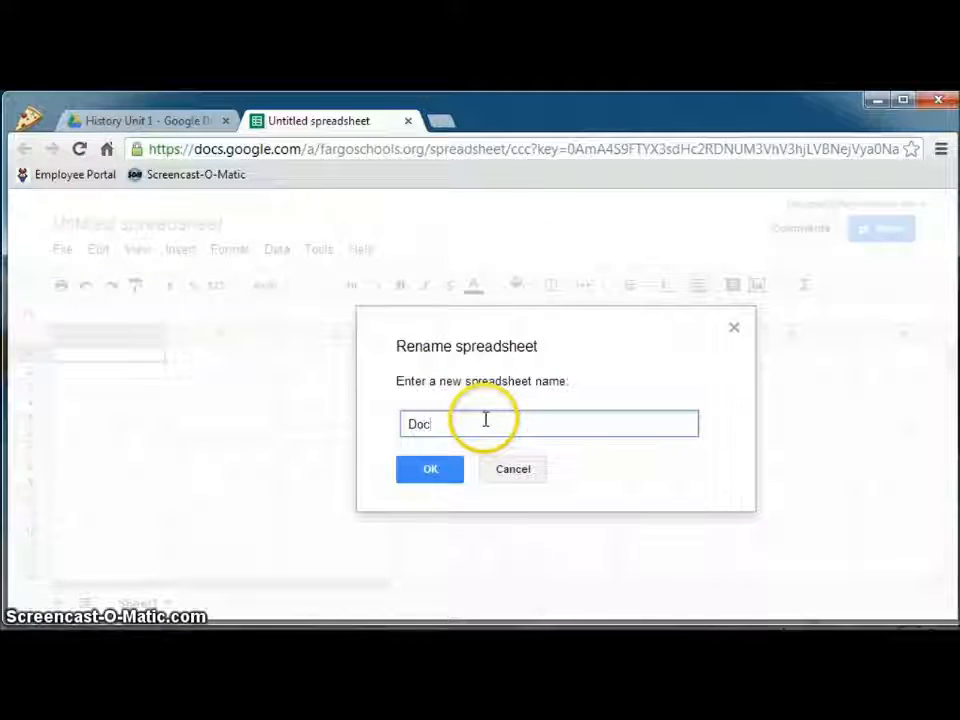
key("BackSpace")
key("BackSpace")
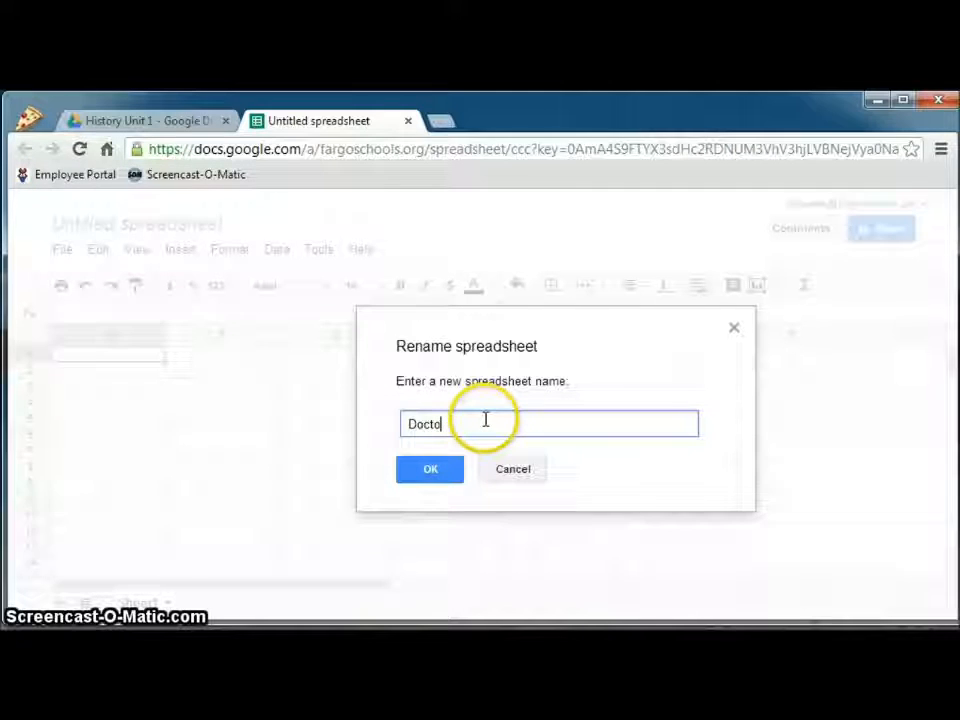
type("pus Unit 1 Gradesheet")
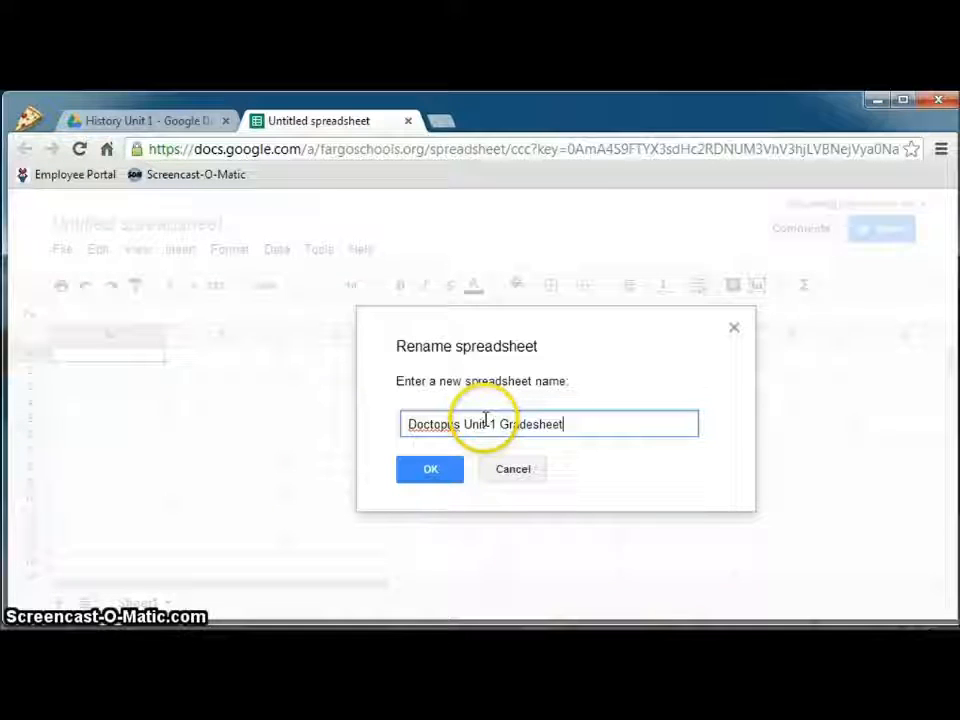
left_click(435, 474)
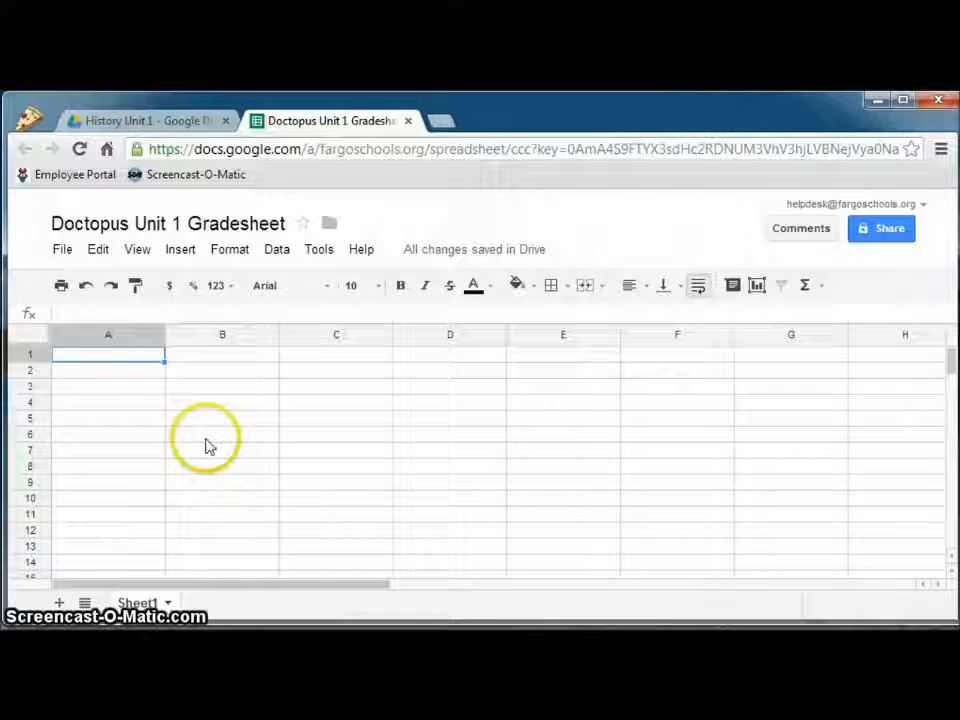
Search the Script Gallery for 'doctopus' and install Doctopus V4.0
left_click(180, 250)
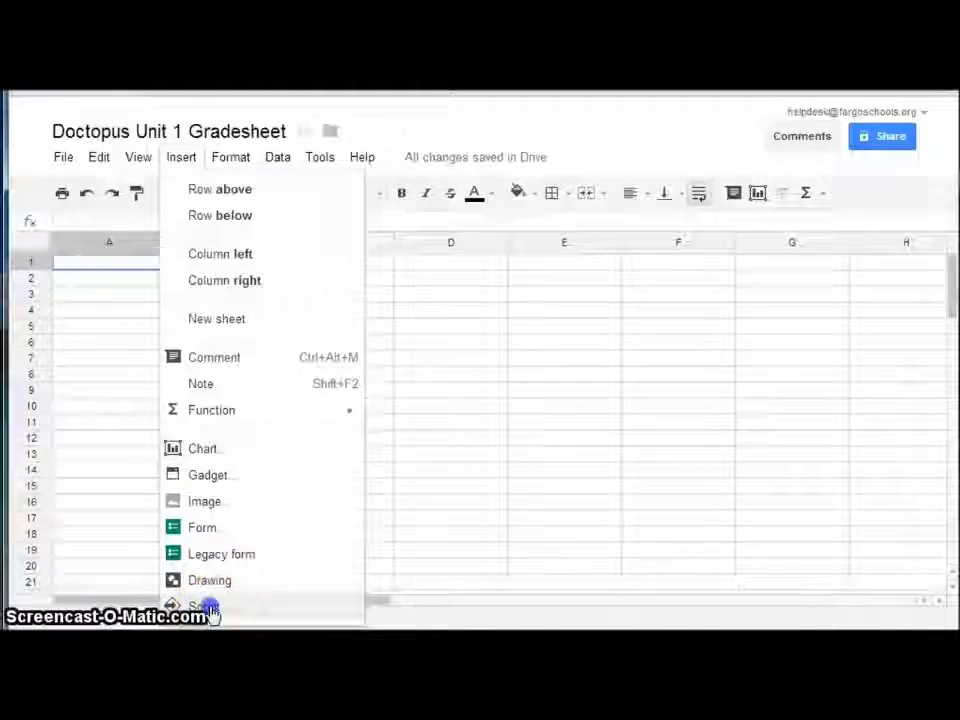
left_click(209, 608)
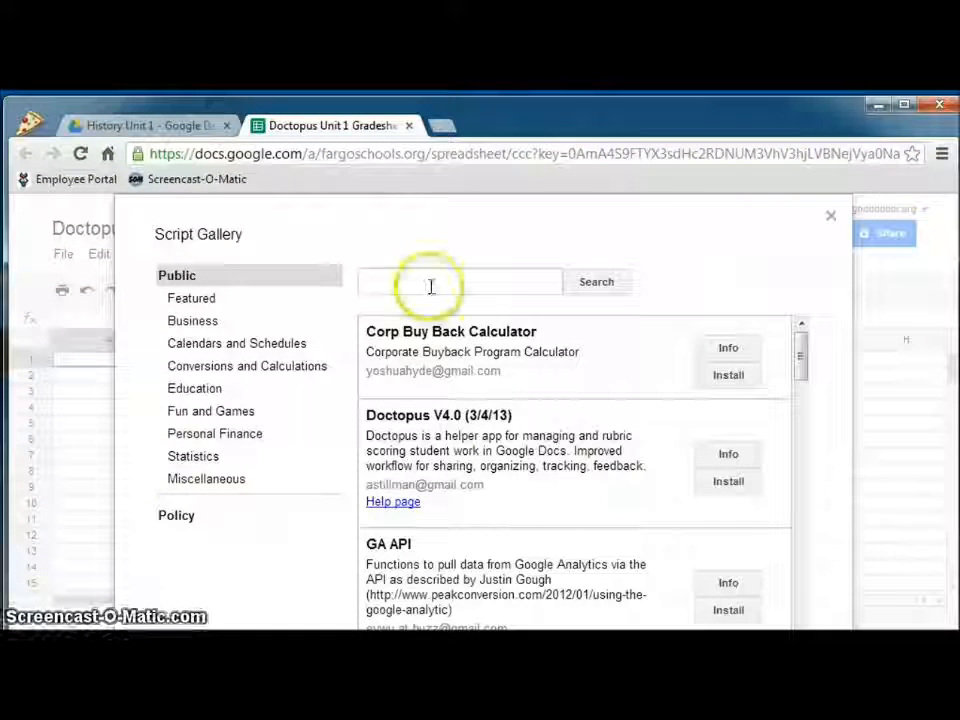
left_click(431, 287)
type("doctopus")
key("Return")
left_click(410, 282)
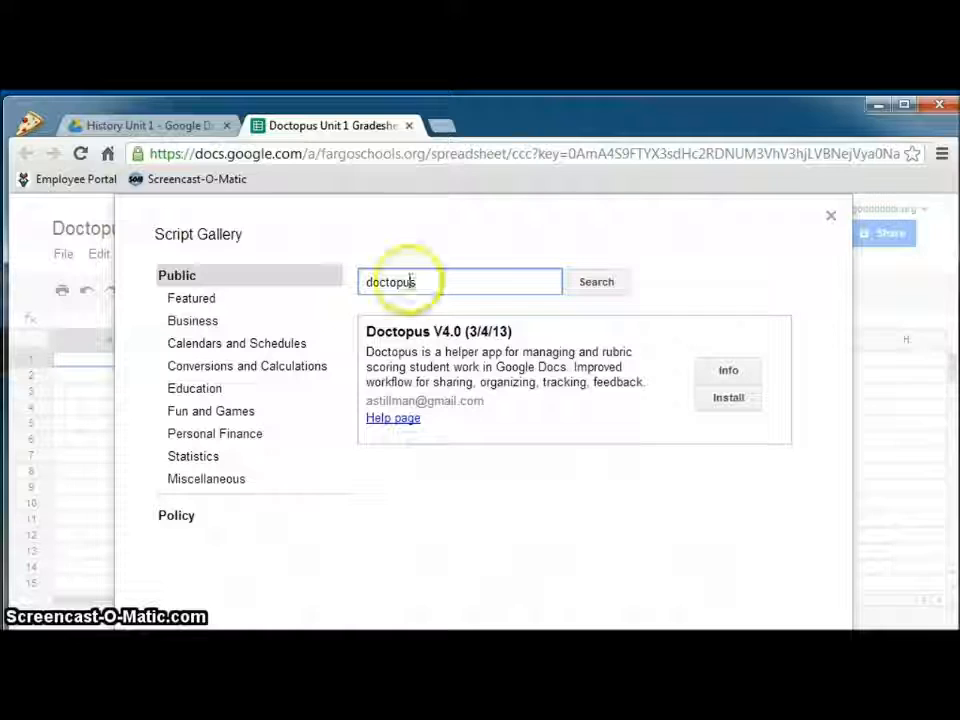
left_click(730, 400)
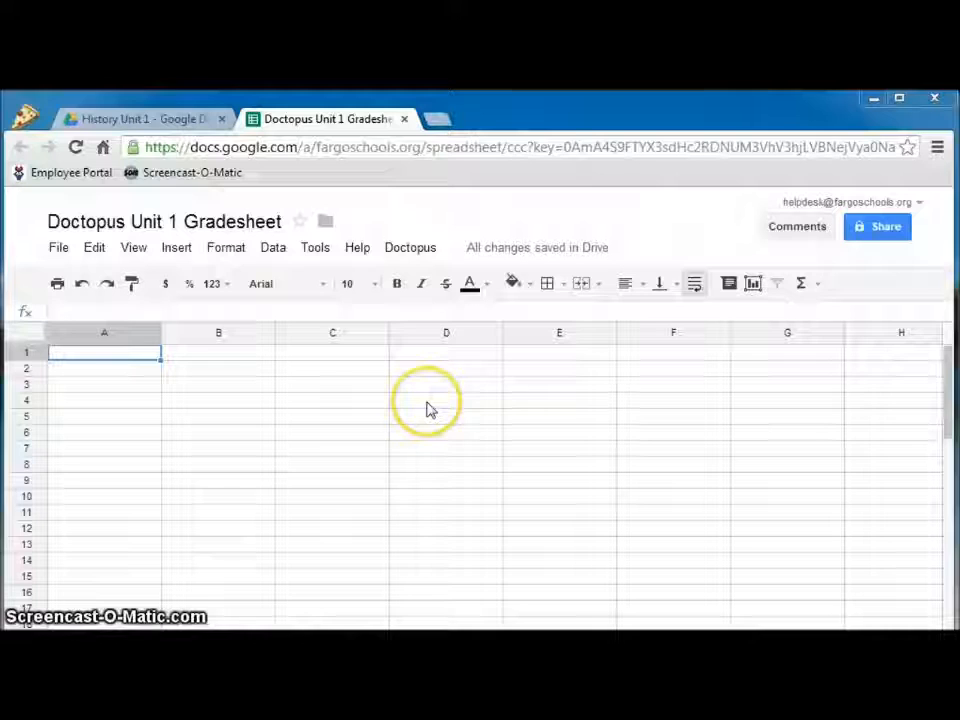
Launch the Doctopus setup and choose 'individual - all the same' sharing
left_click(424, 252)
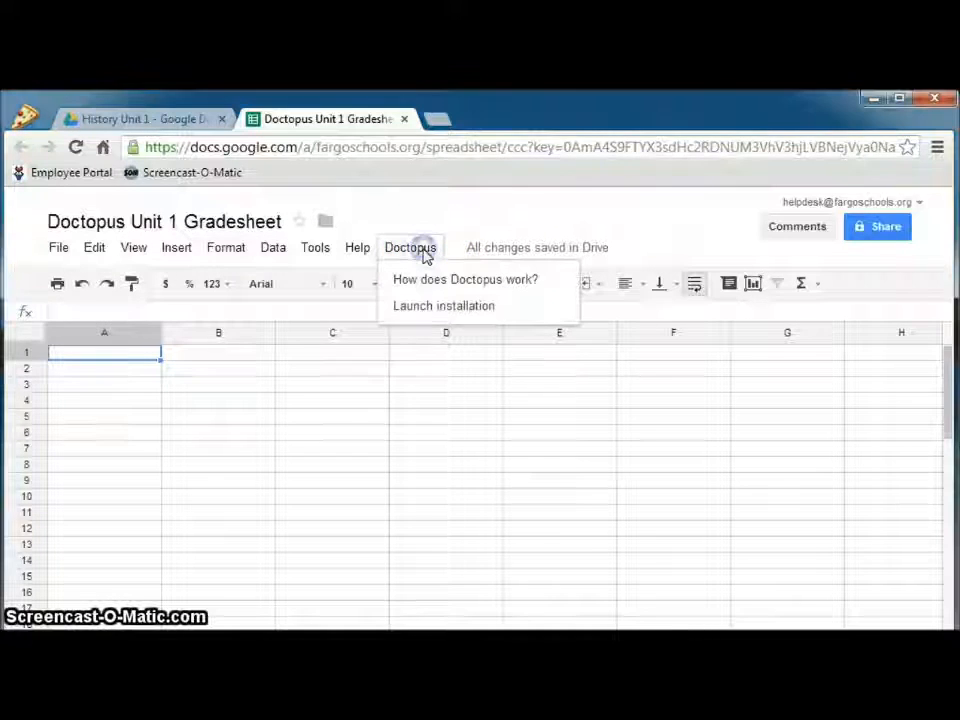
left_click(421, 312)
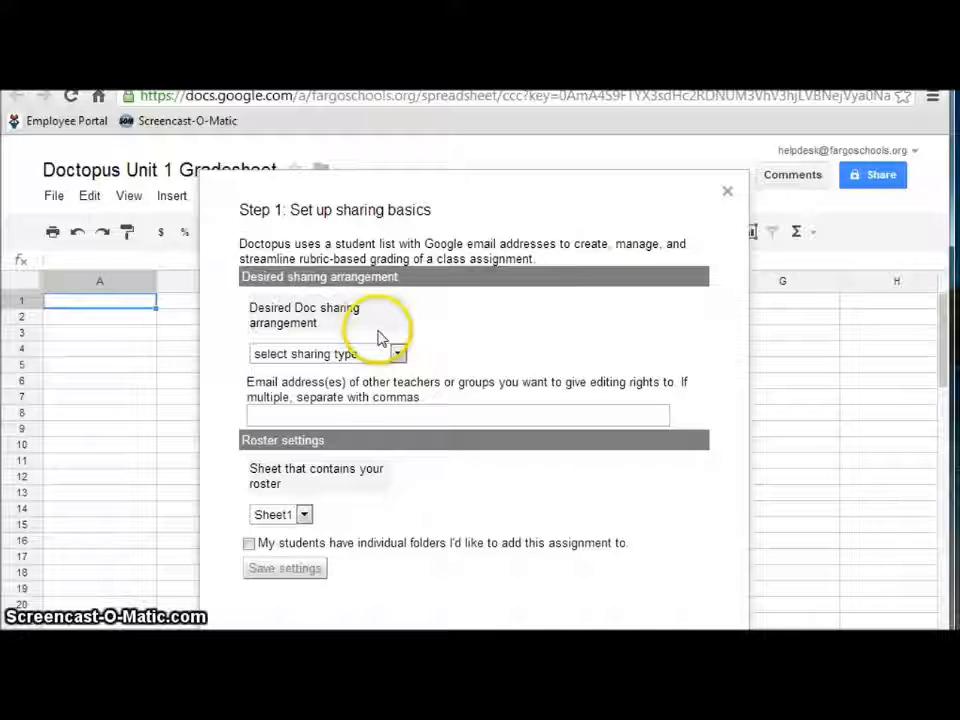
left_click(377, 362)
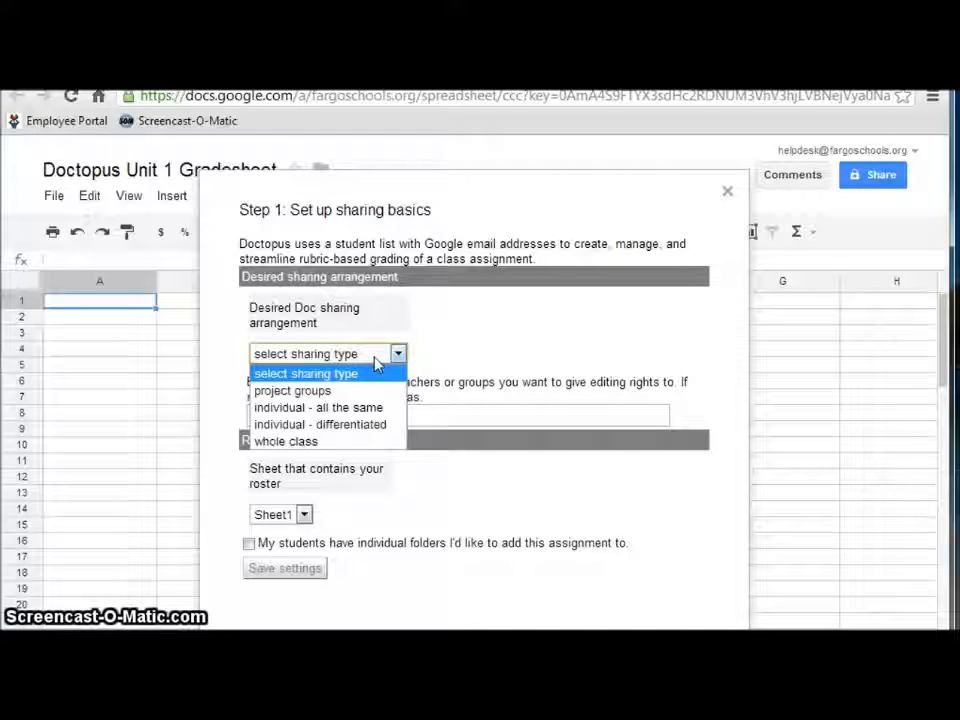
left_click(352, 409)
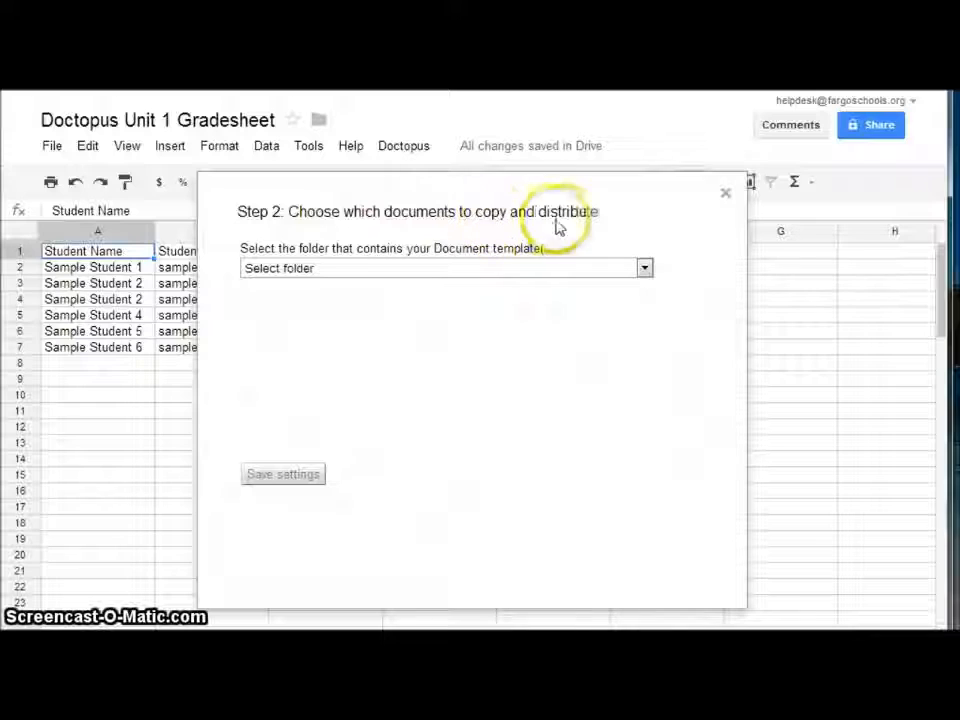
Pick the Unit 1 Worksheet document from History Unit 1 as the template and save
left_click(316, 272)
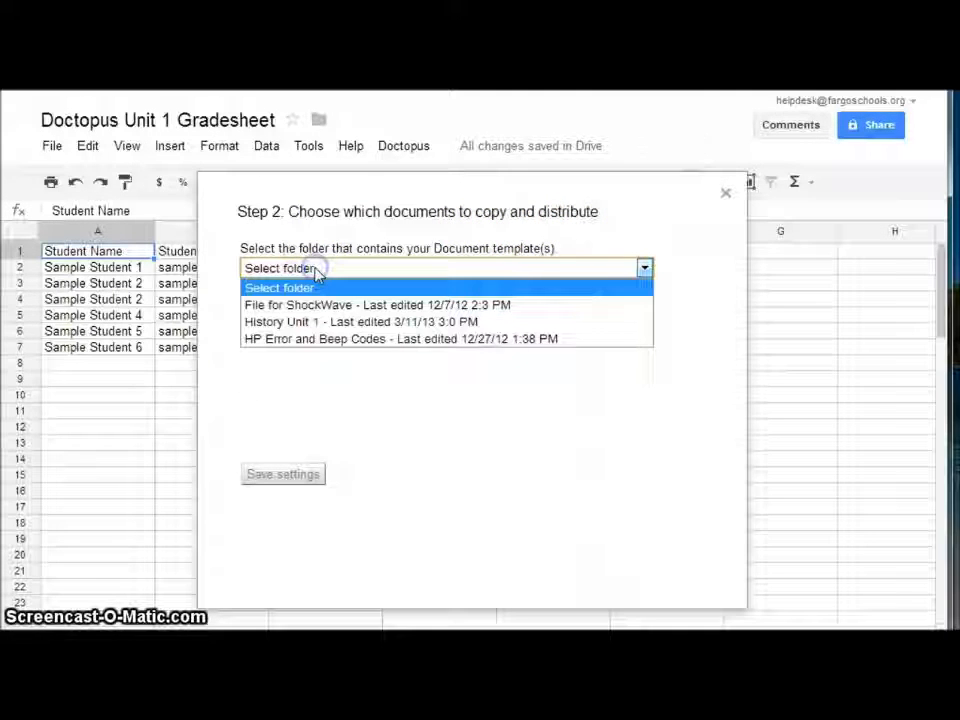
left_click(285, 322)
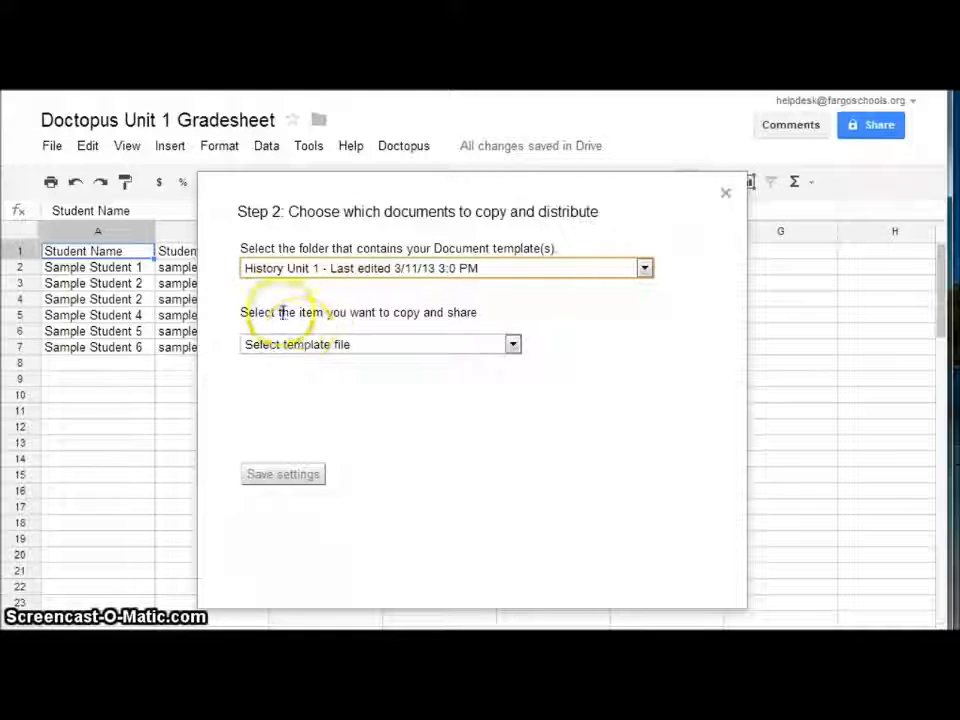
left_click(348, 344)
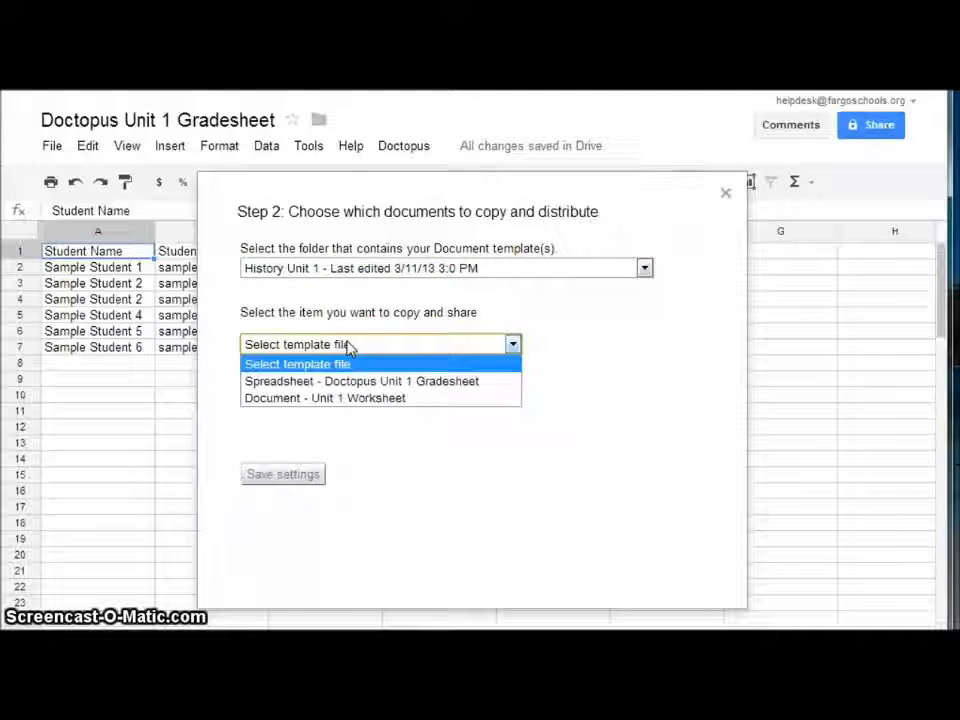
left_click(360, 401)
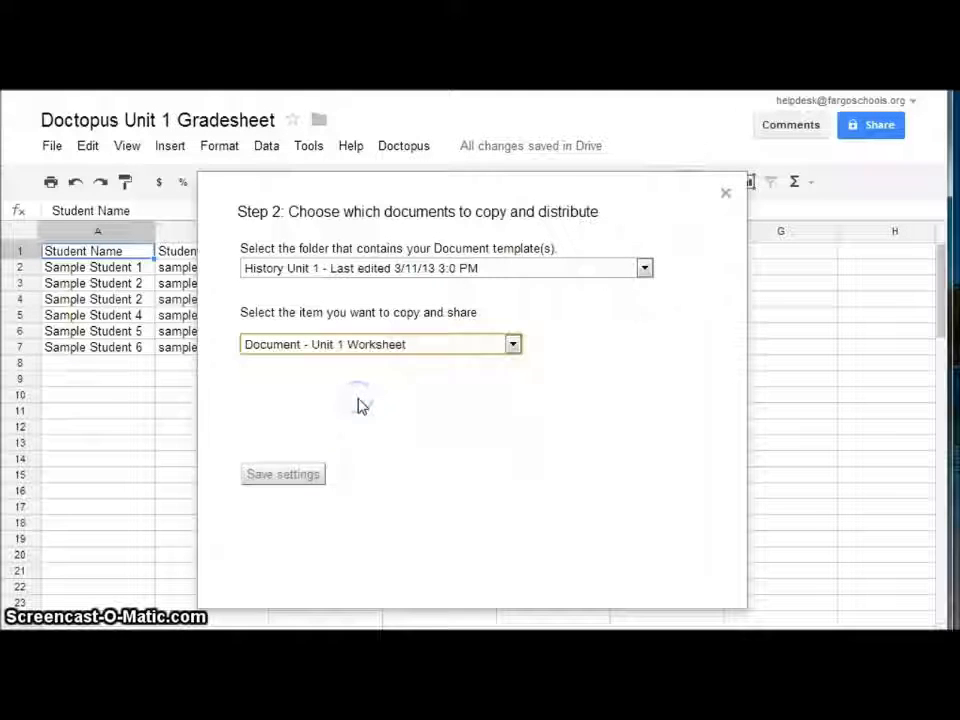
left_click(318, 479)
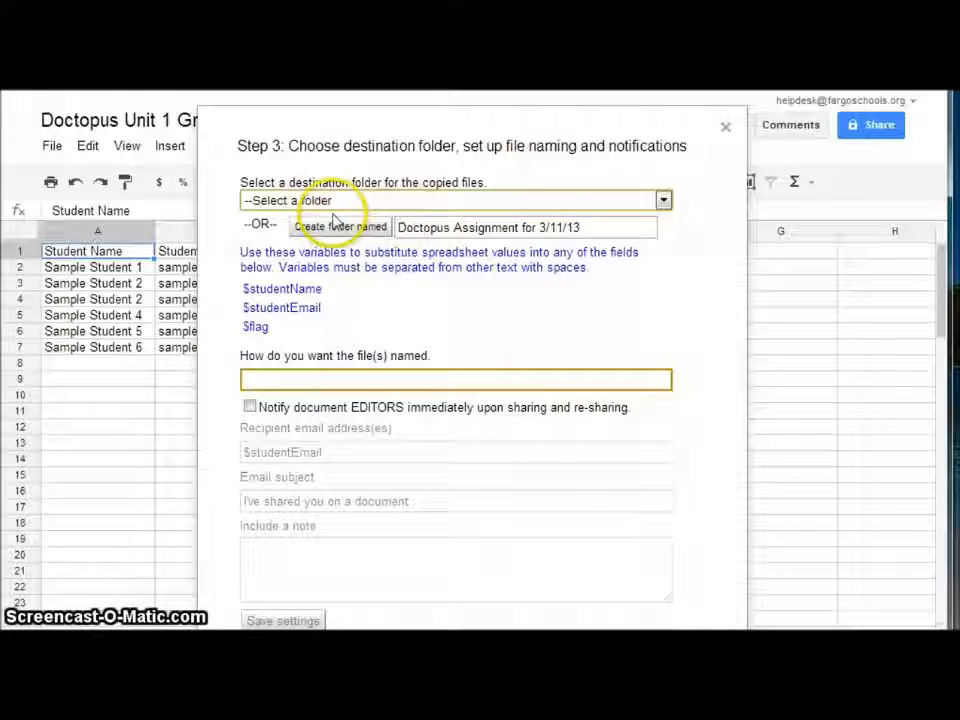
Send copies to History Unit 1, named 'Unit 1 Worksheet - $studentName'
left_click(303, 201)
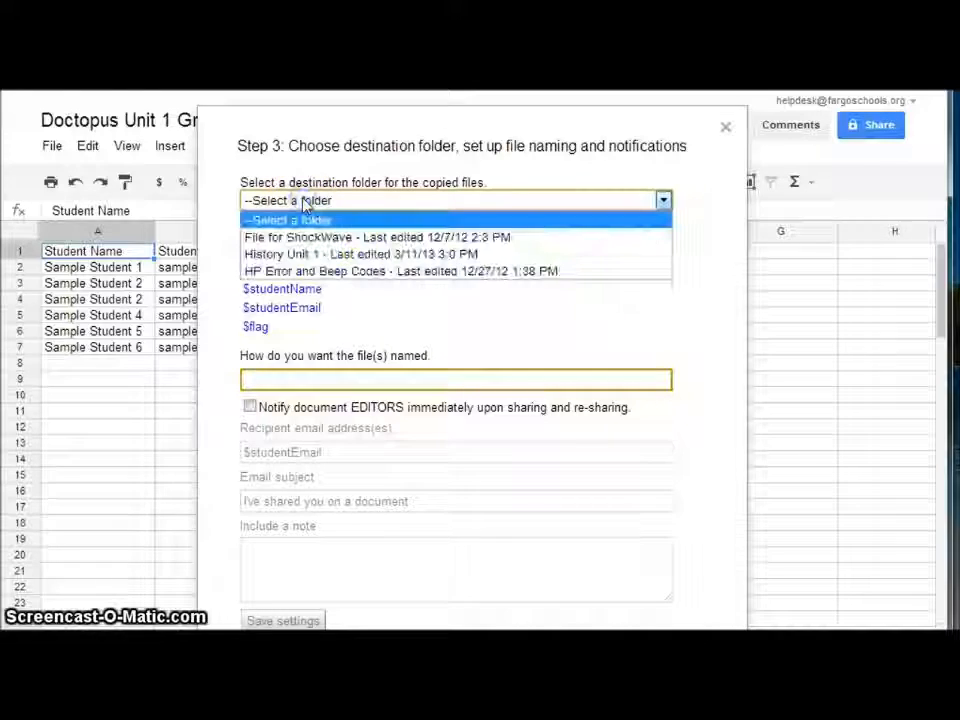
left_click(314, 255)
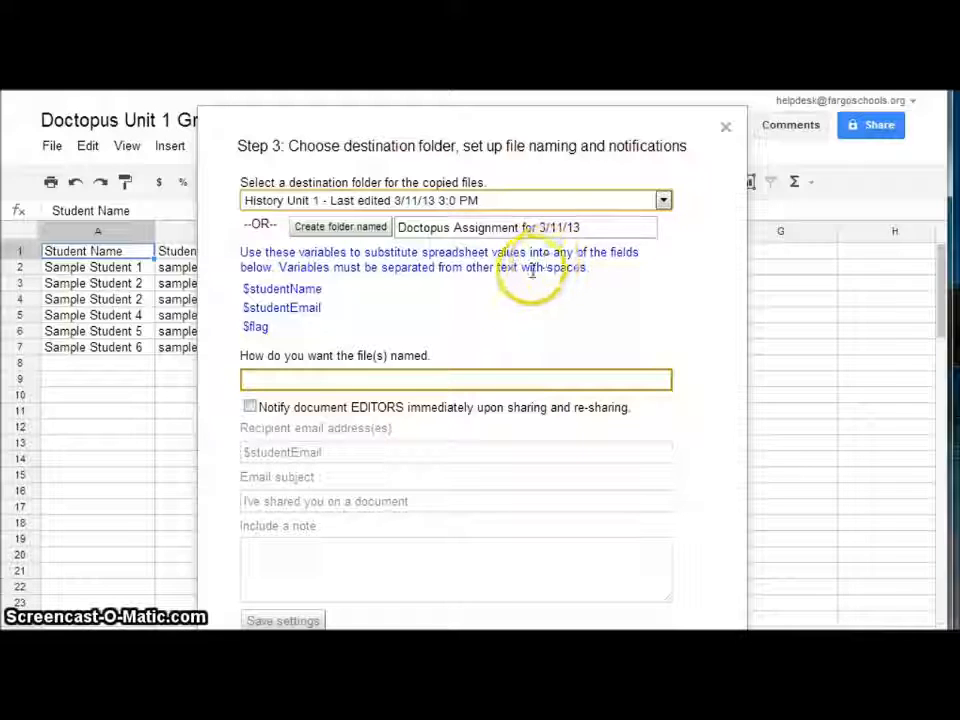
left_click(363, 378)
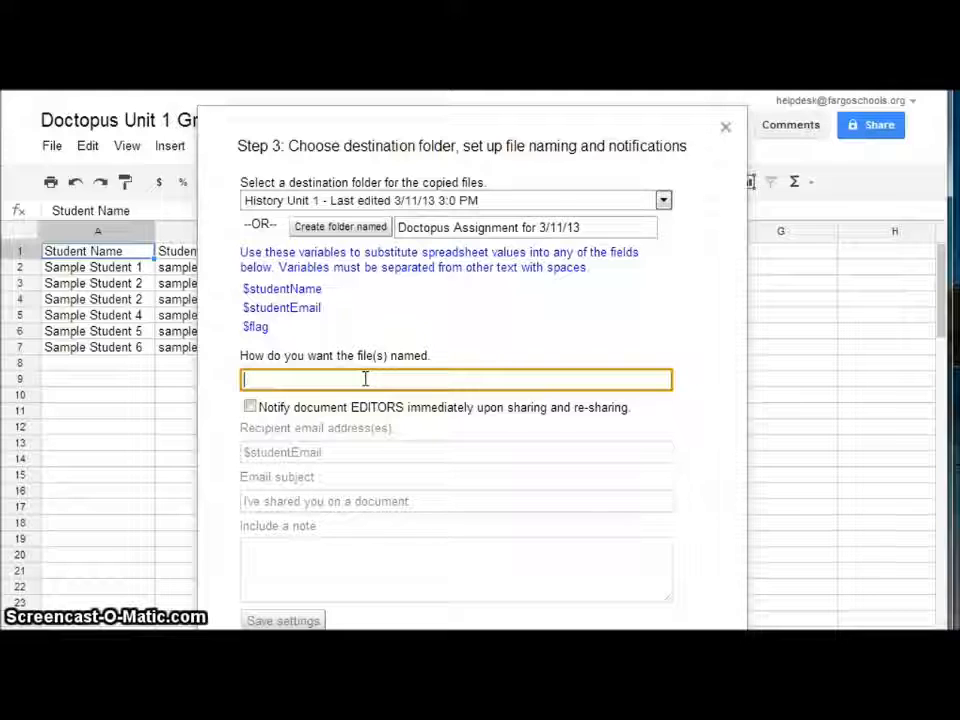
type("U")
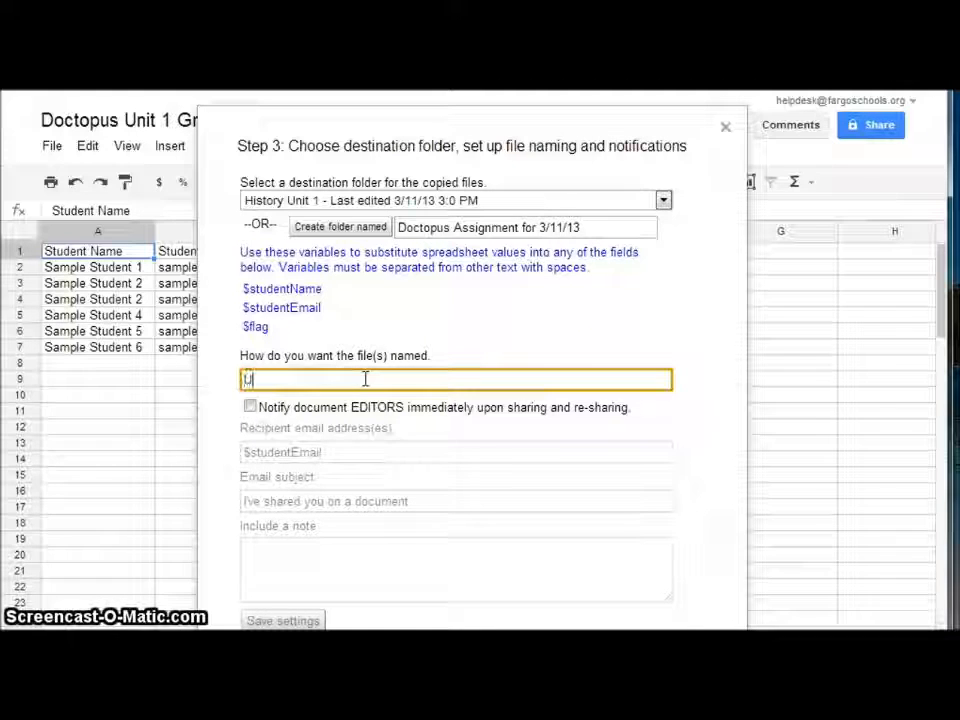
type("nit 1")
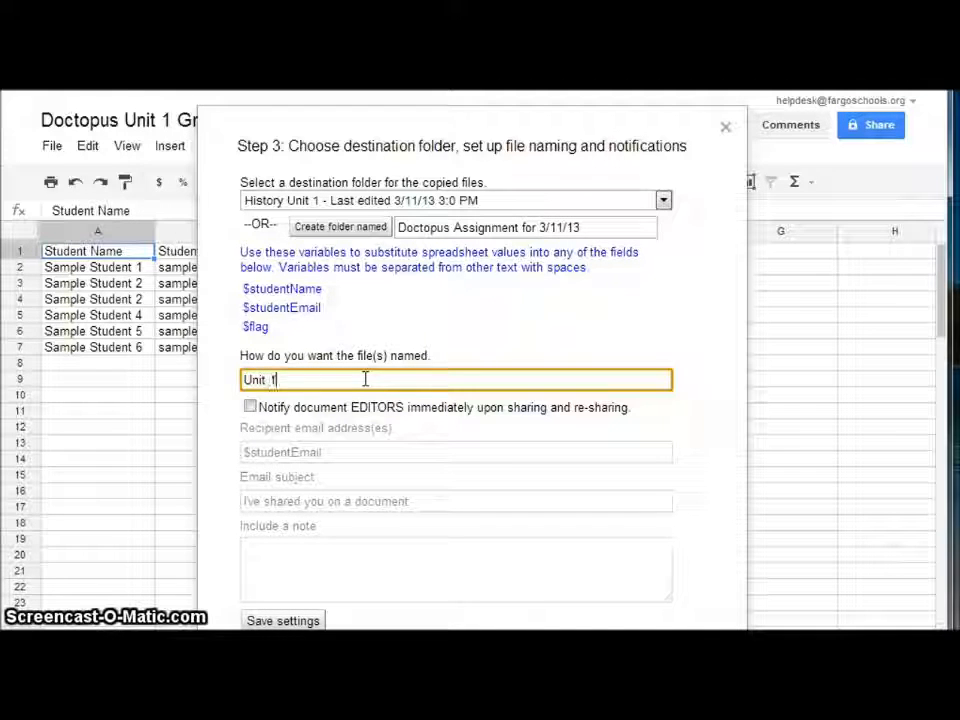
type(" Wor")
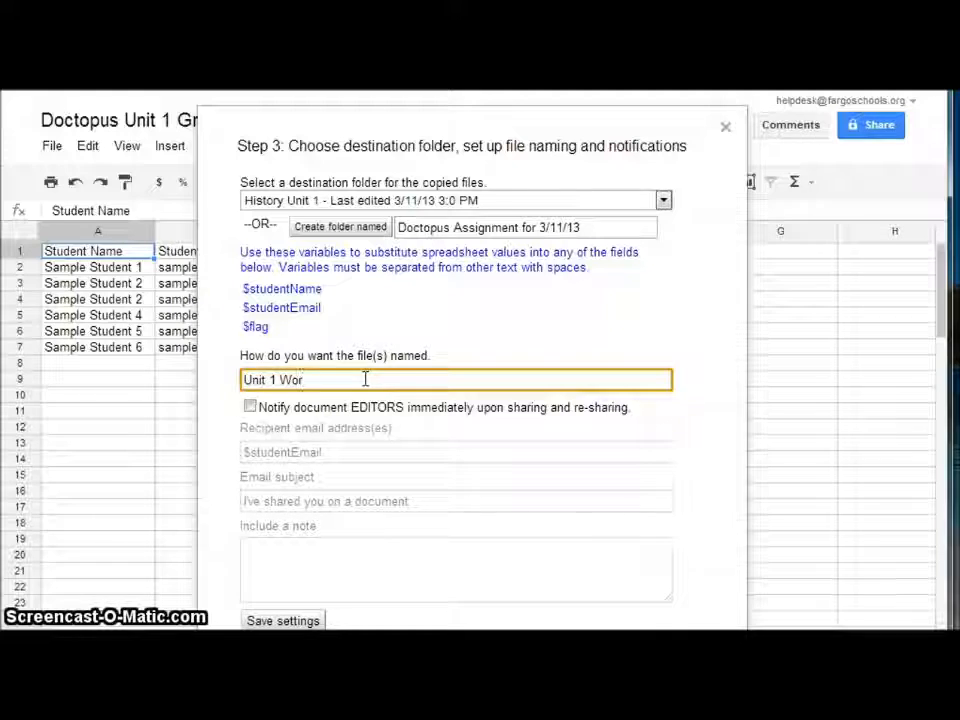
type("ksheet -")
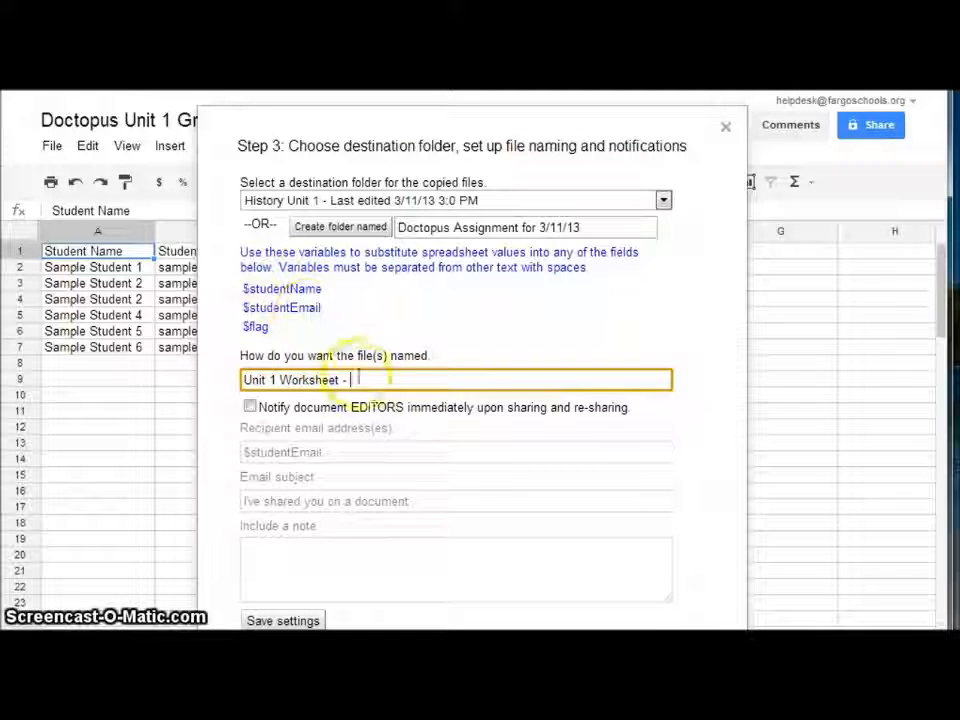
type("studentName")
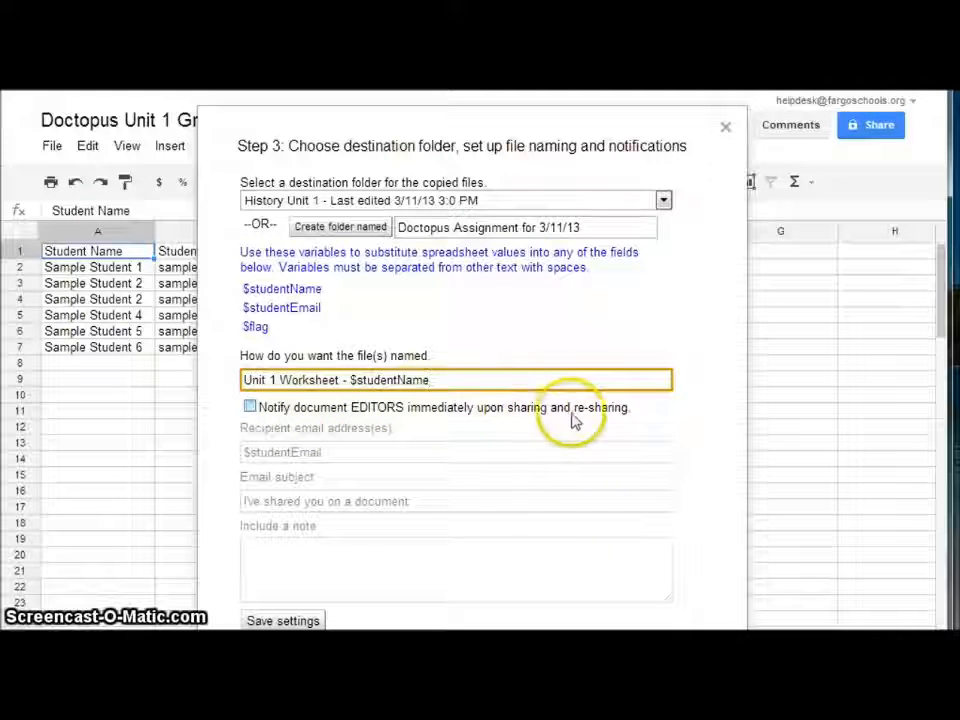
Enable notification emails with subject 'History Unit 1 Worksheet' and save the Step 3 settings
left_click(251, 407)
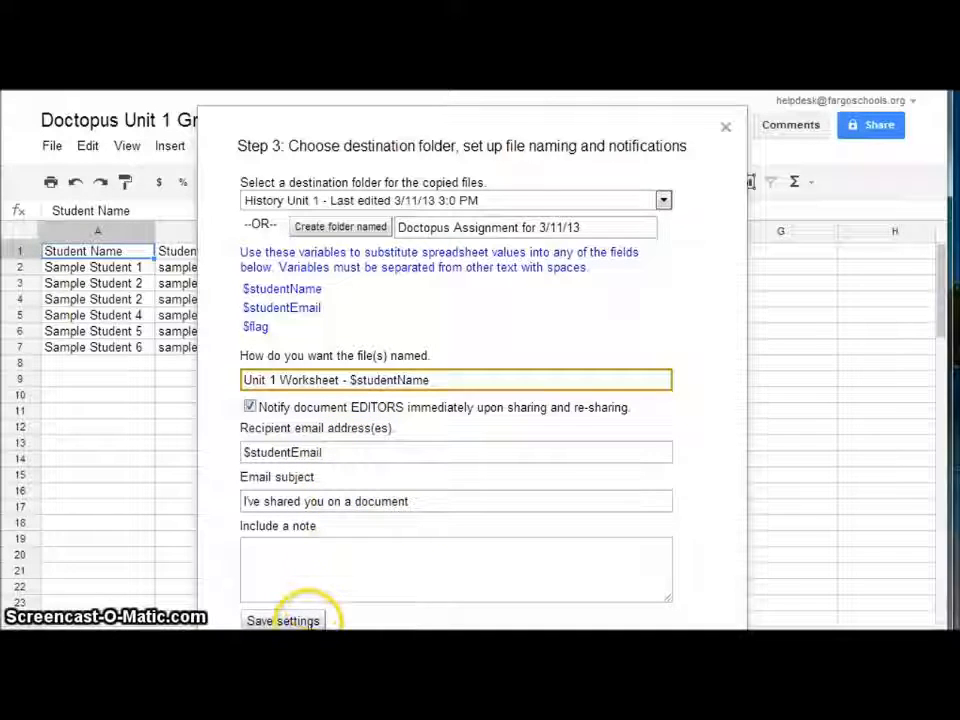
left_click(295, 500)
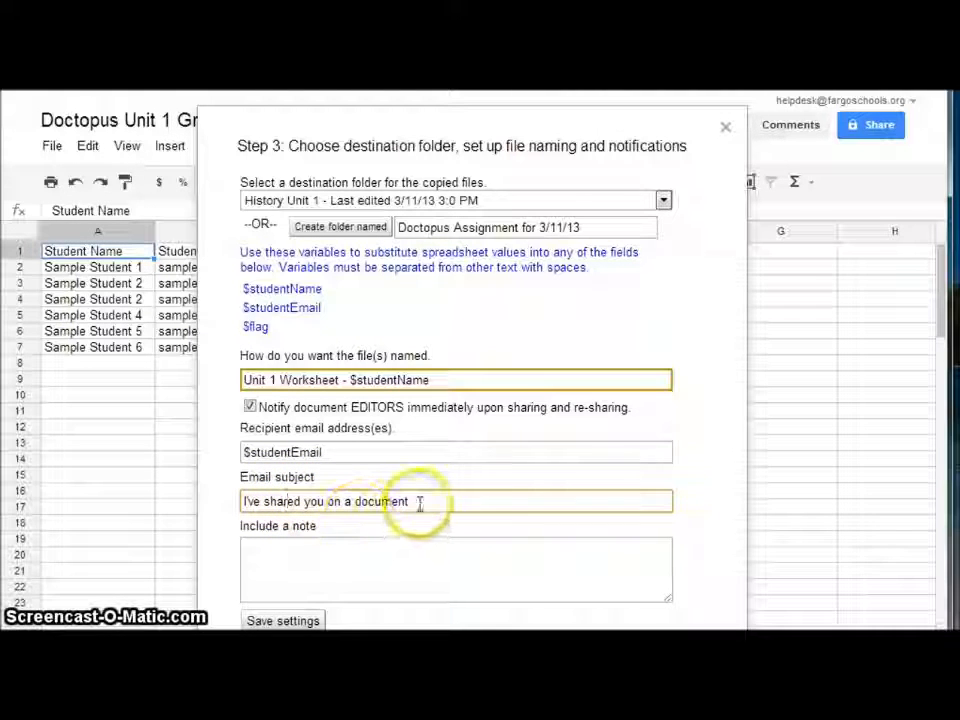
left_click_drag(415, 501, 245, 500)
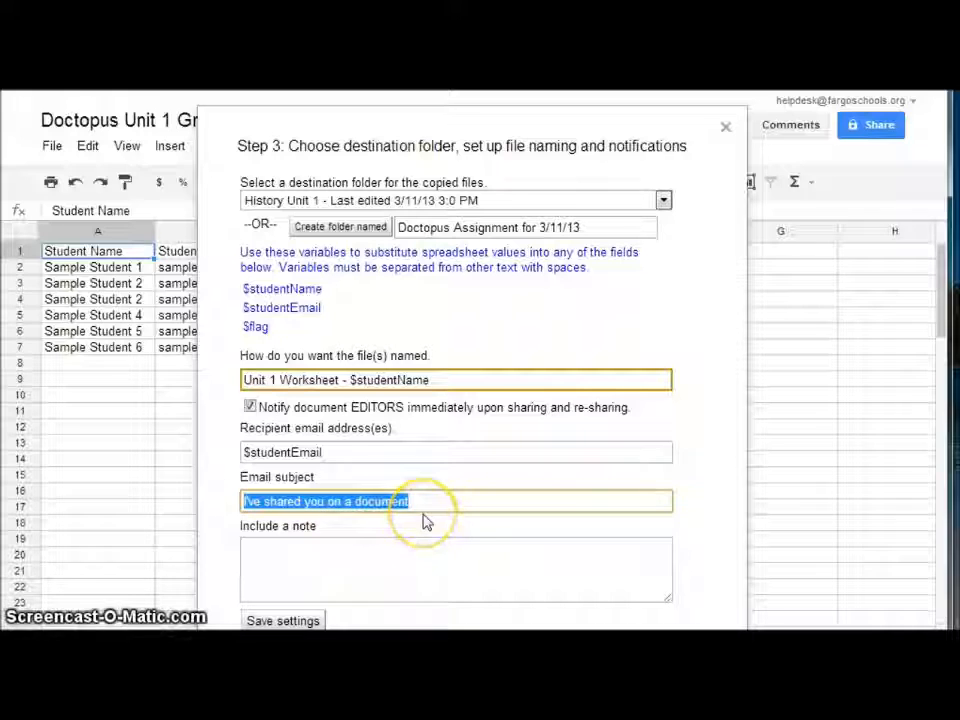
type("Unit 1 Worksheet")
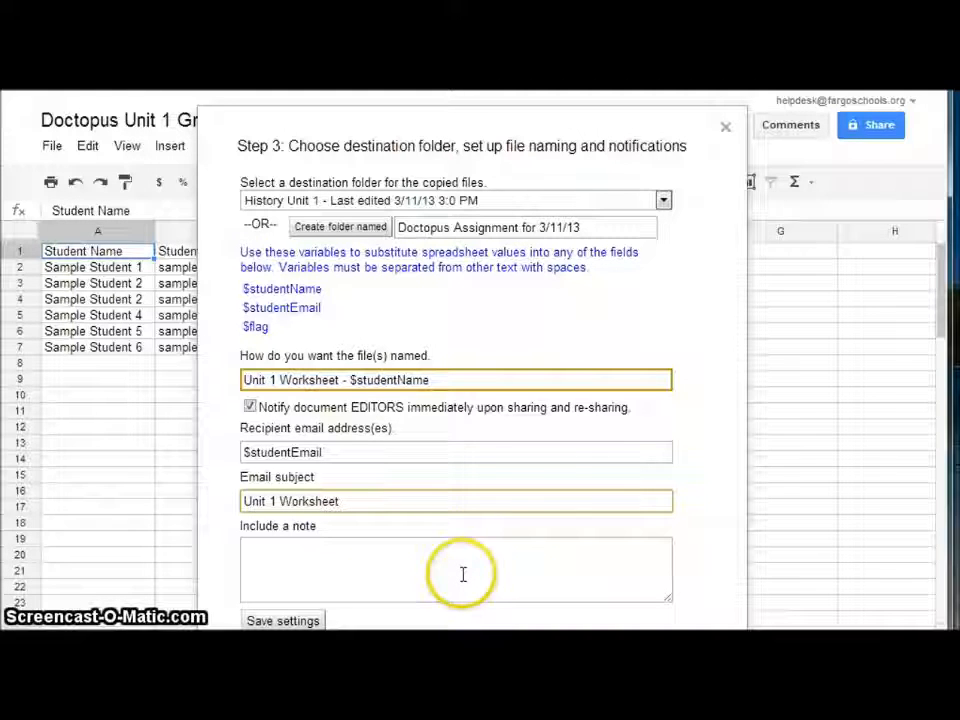
key("Home")
type("History")
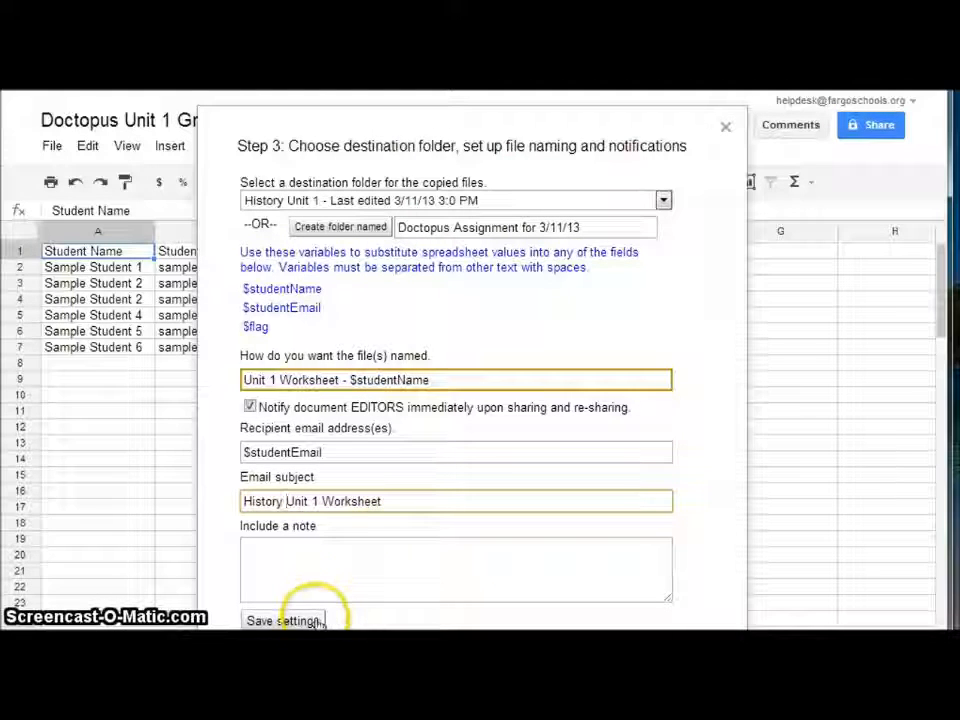
left_click(306, 570)
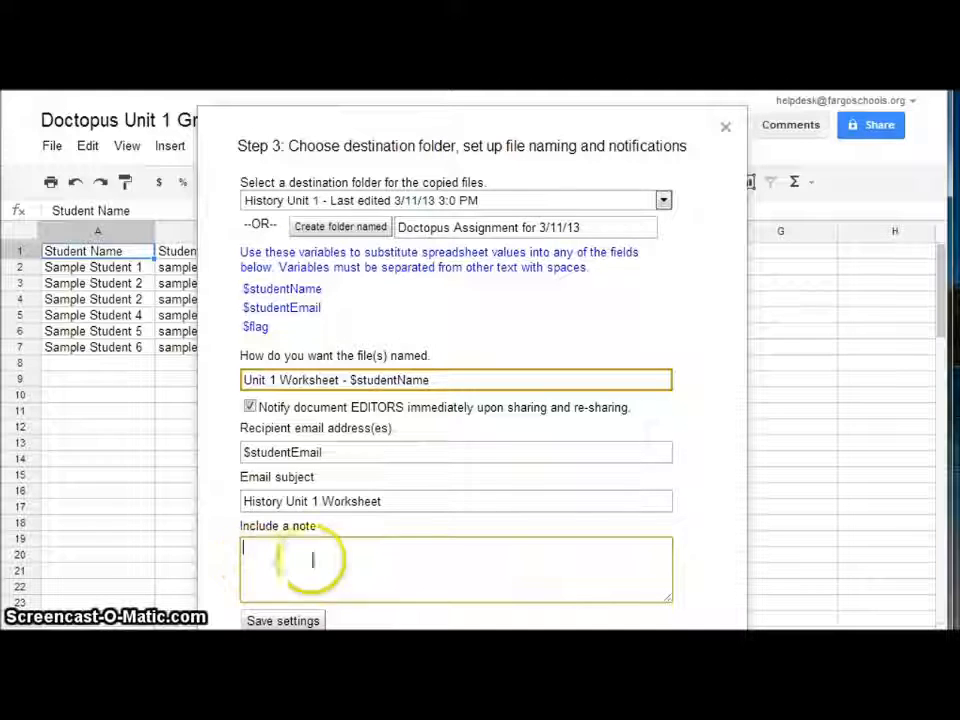
left_click(313, 620)
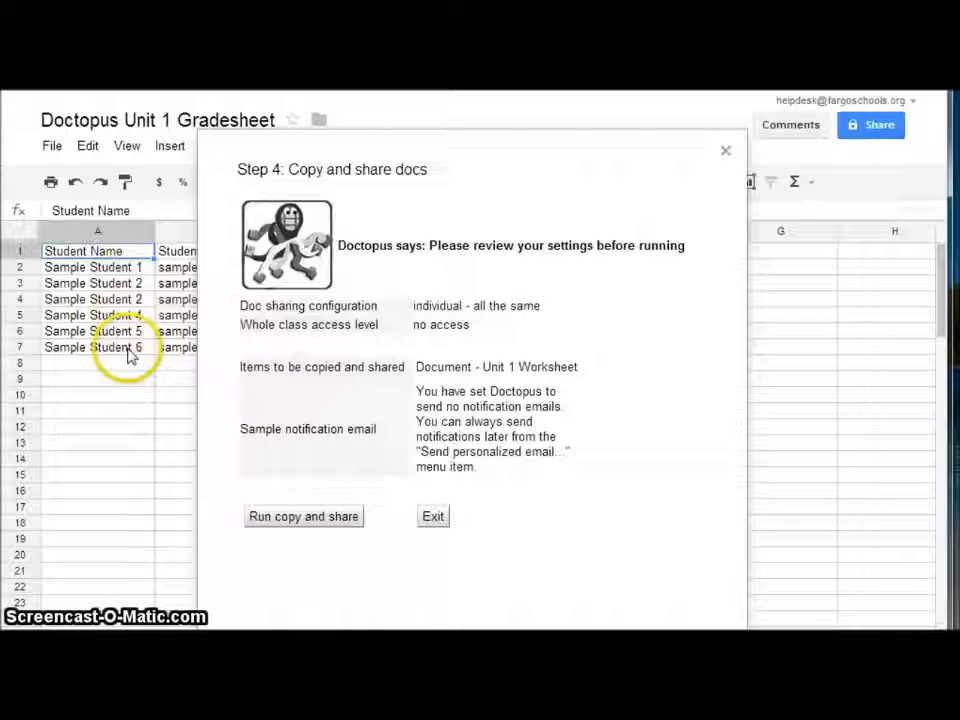
Exit the Step 4 review without running copy and share
left_click(433, 517)
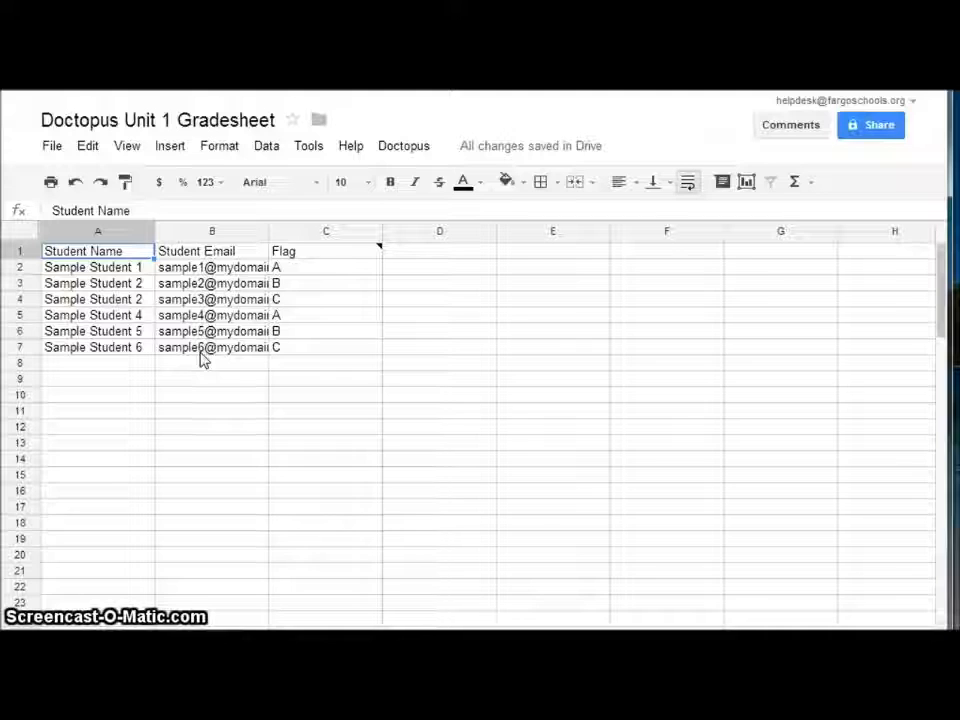
Clear the sample student data in A2:C7
left_click(137, 268)
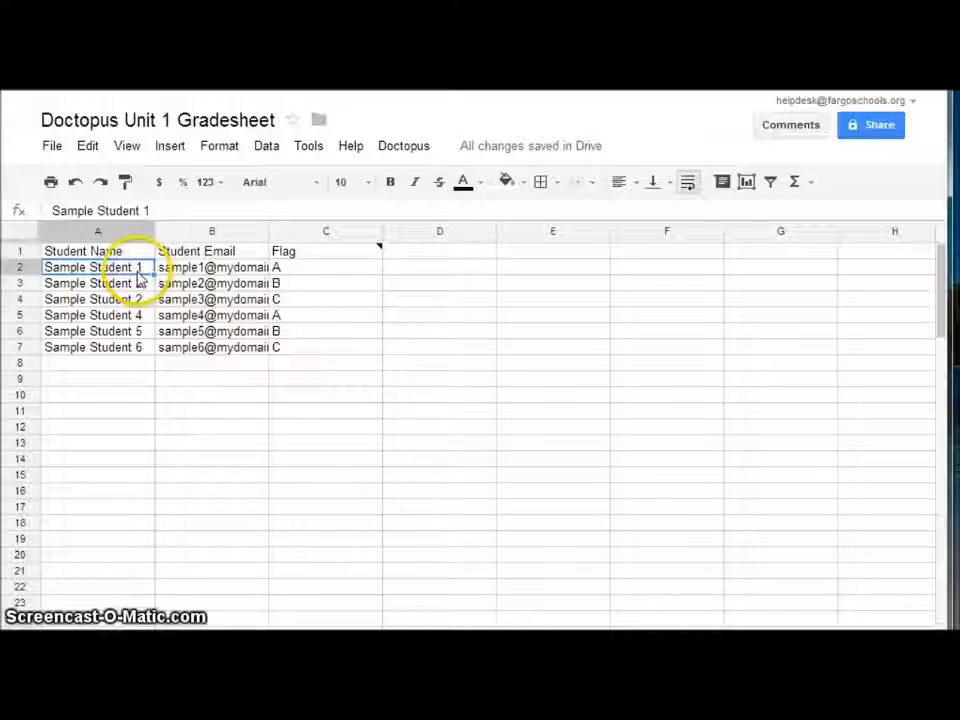
left_click_drag(137, 268, 328, 347)
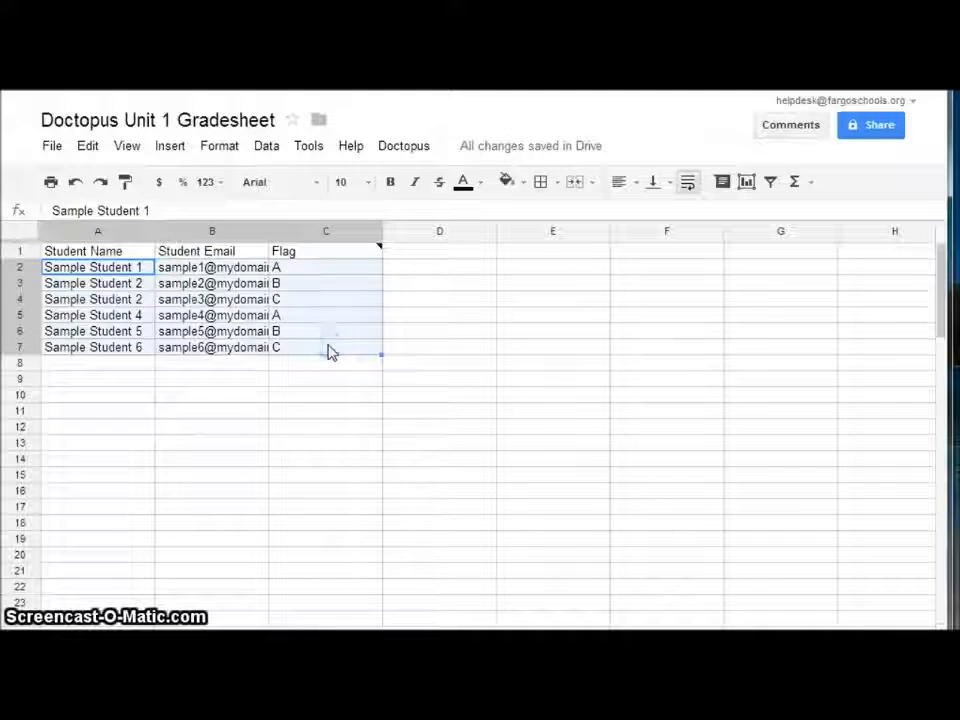
key("Delete")
Enter the student's name in A2 and school e-mail address in B2
left_click(110, 275)
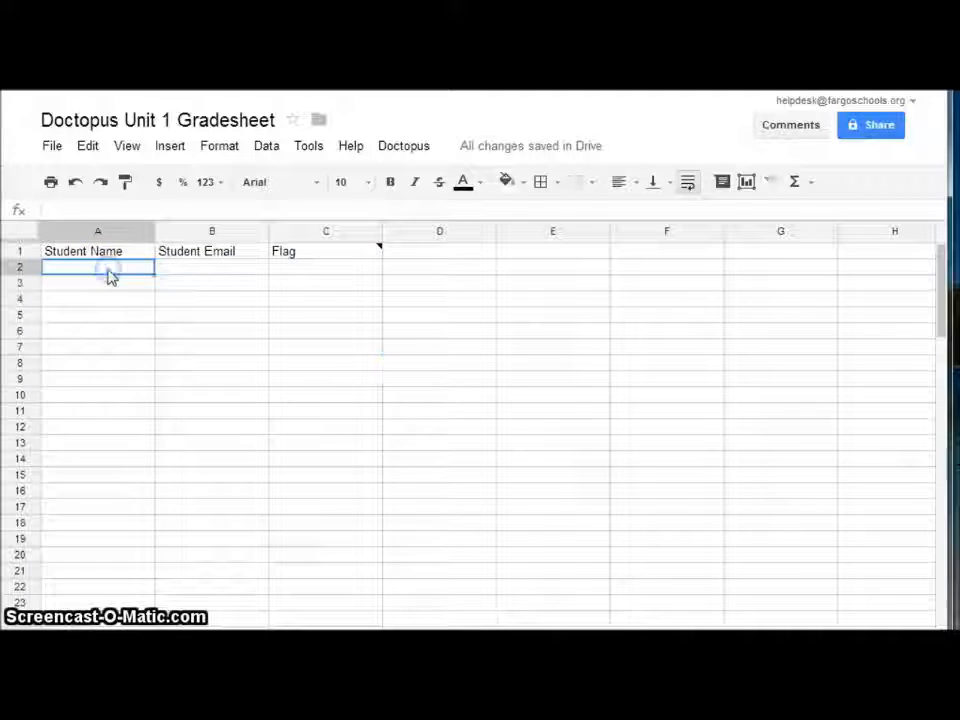
type("John Smith")
key("Tab")
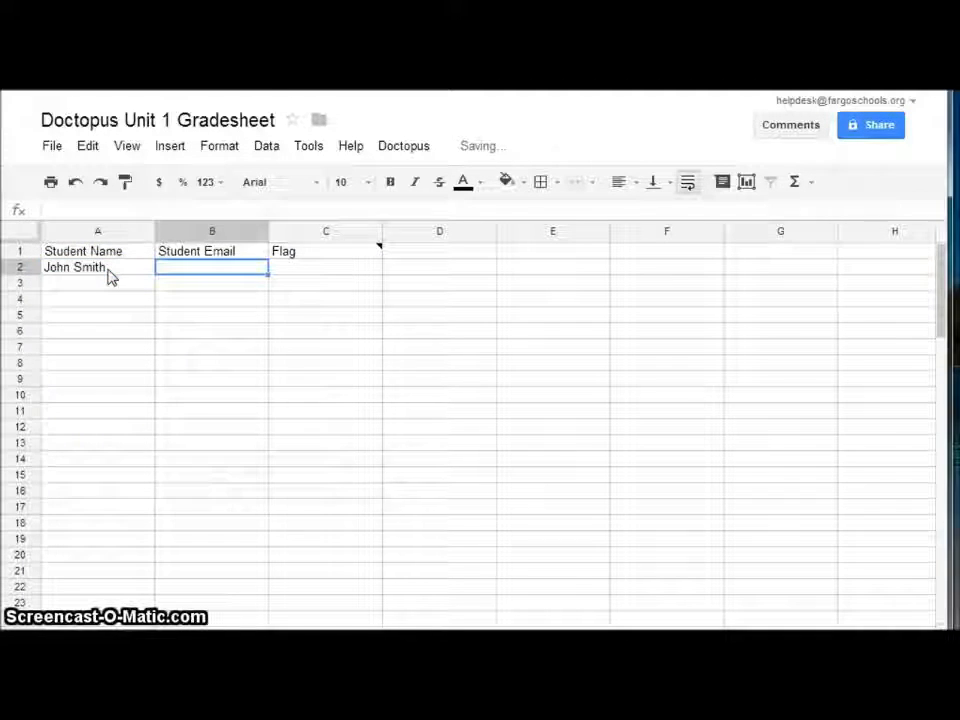
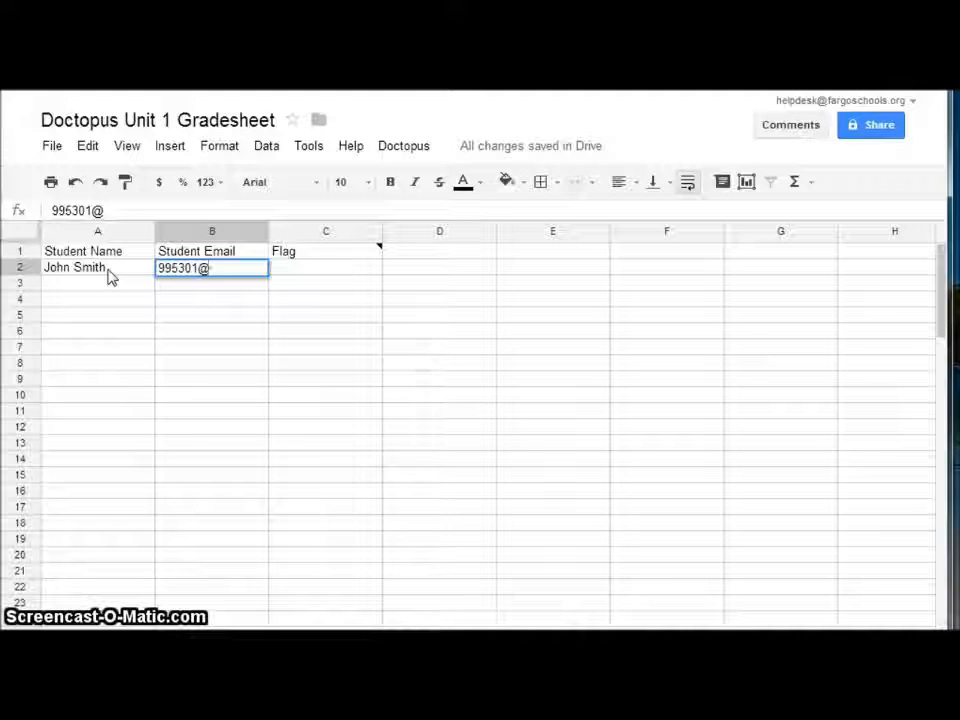
key("Return")
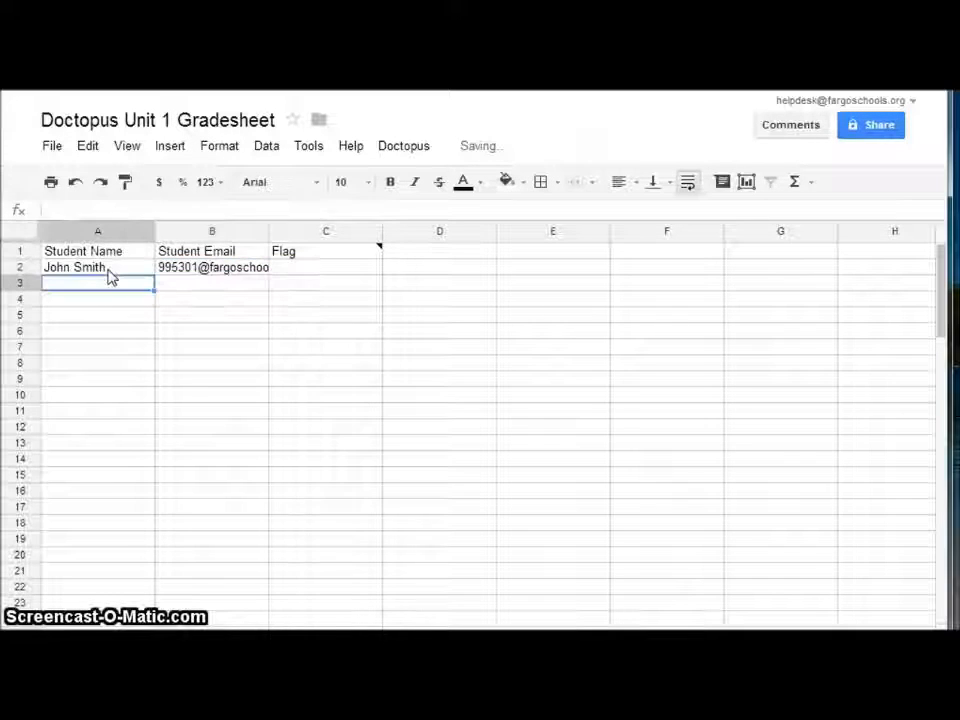
left_click(313, 271)
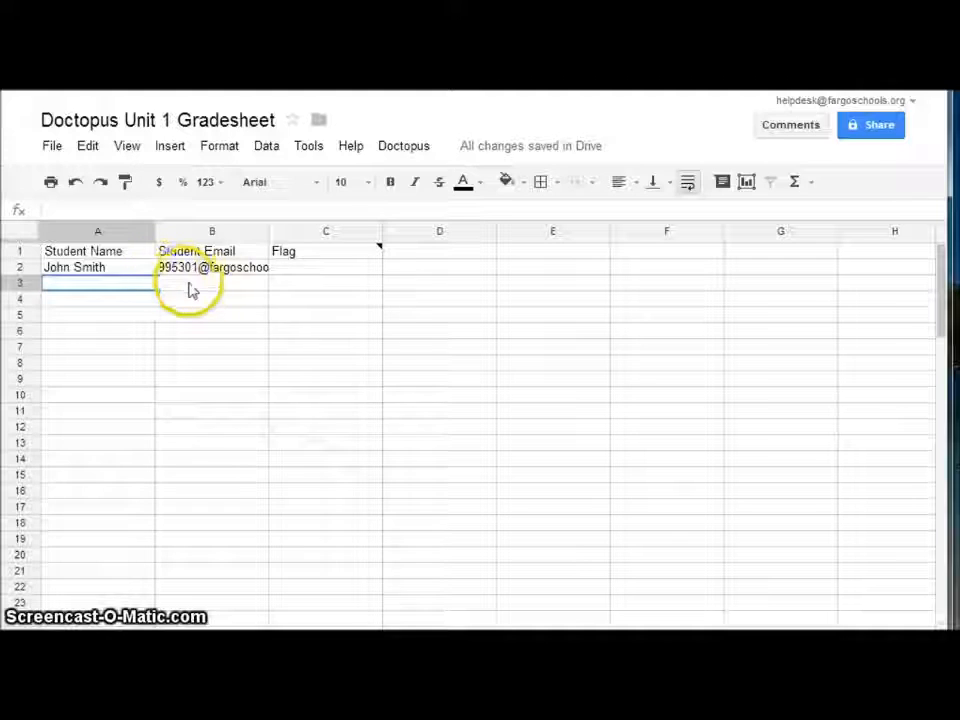
left_click(400, 147)
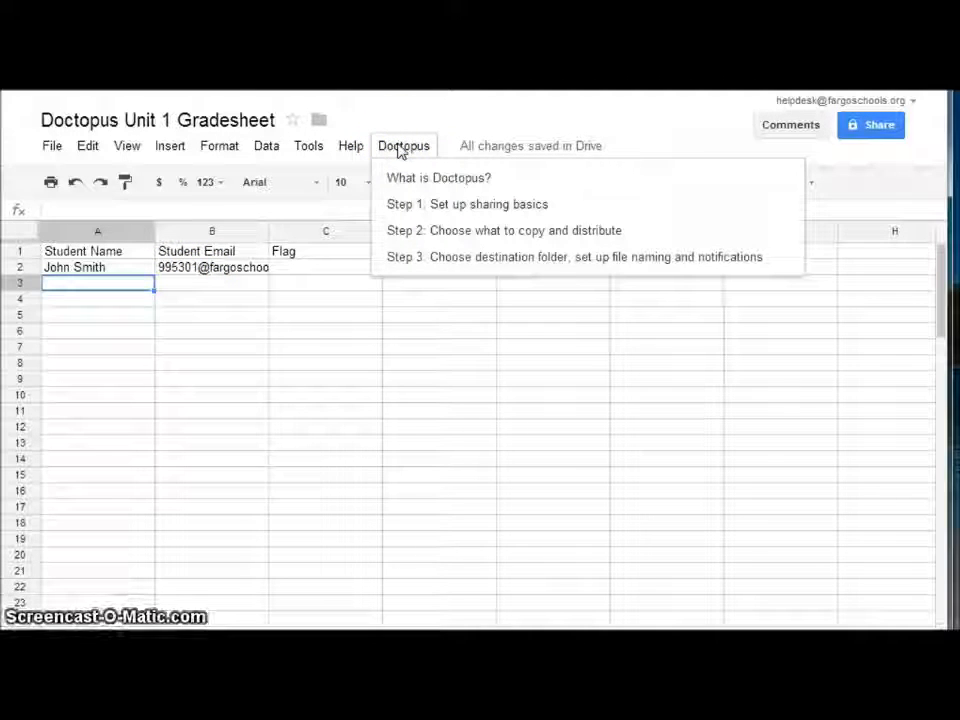
Re-save the Step 3 naming and notification settings, then run copy and share
left_click(436, 260)
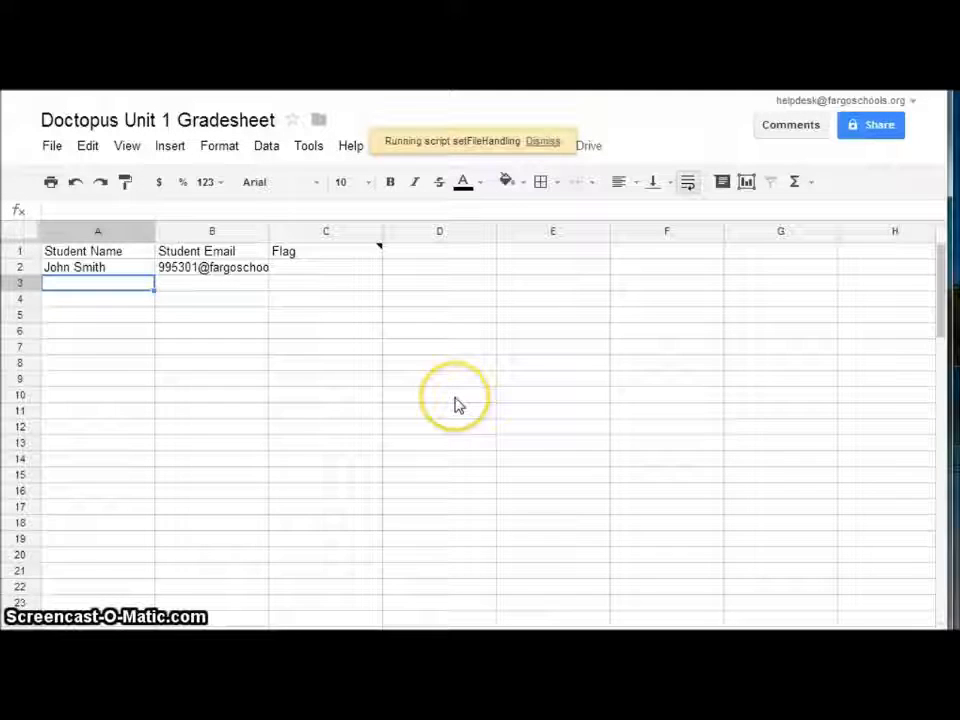
left_click(448, 525)
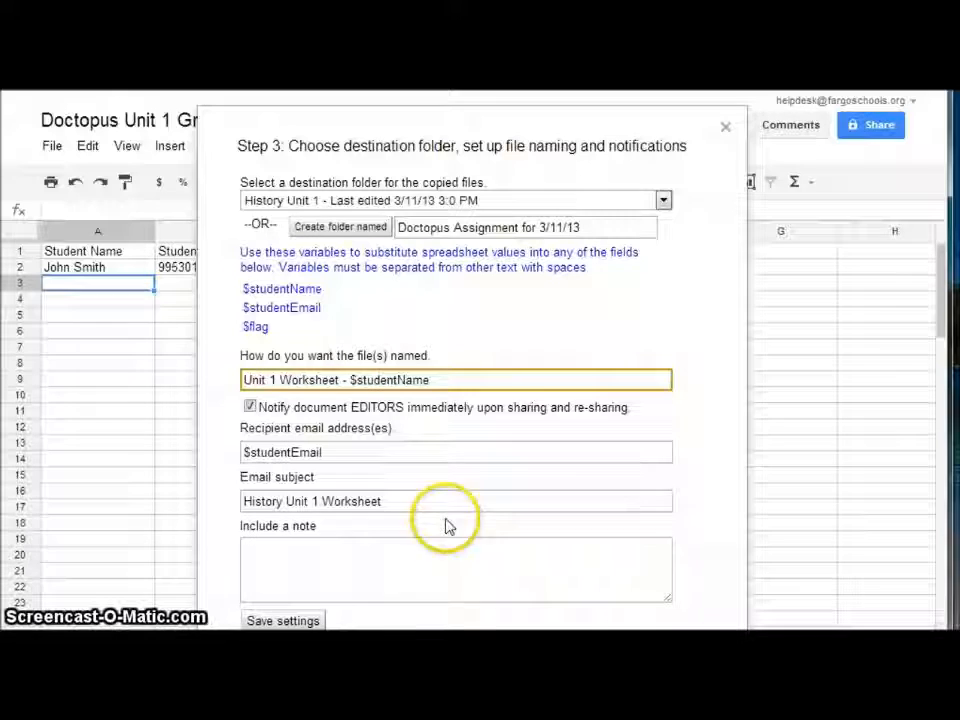
left_click(274, 621)
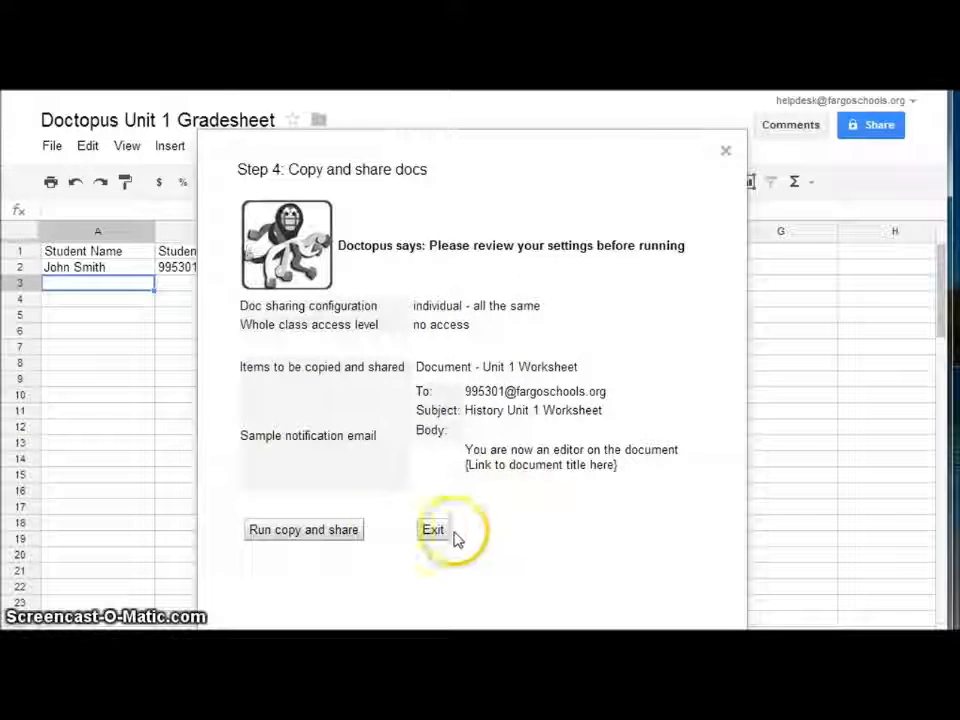
left_click(327, 532)
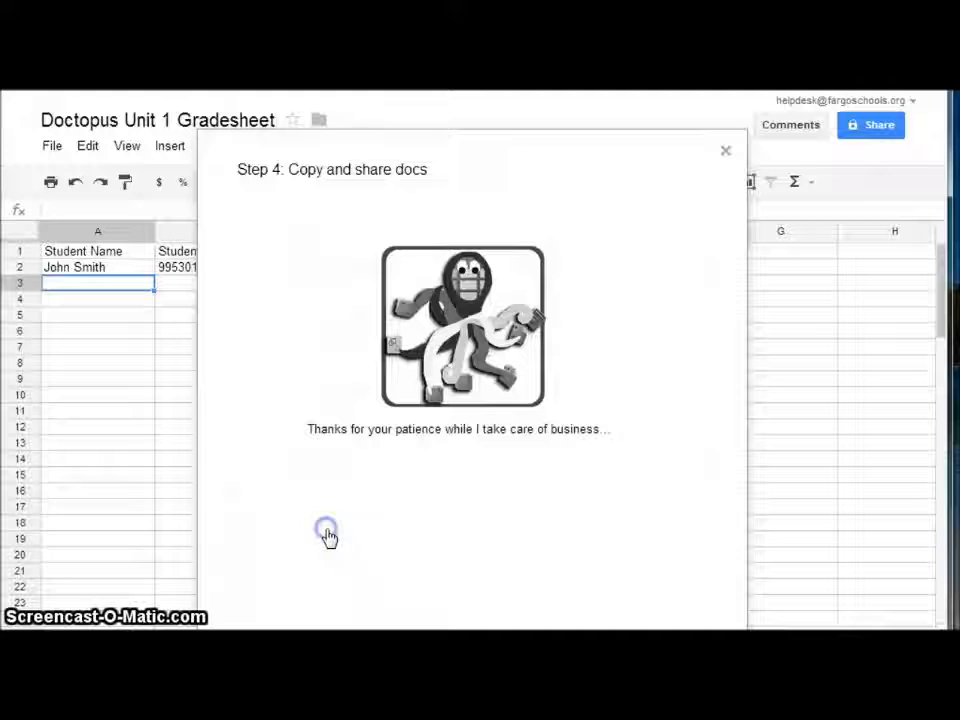
Let Doctopus finish sharing, then dismiss the 'All documents were successfully shared' message
left_click(331, 512)
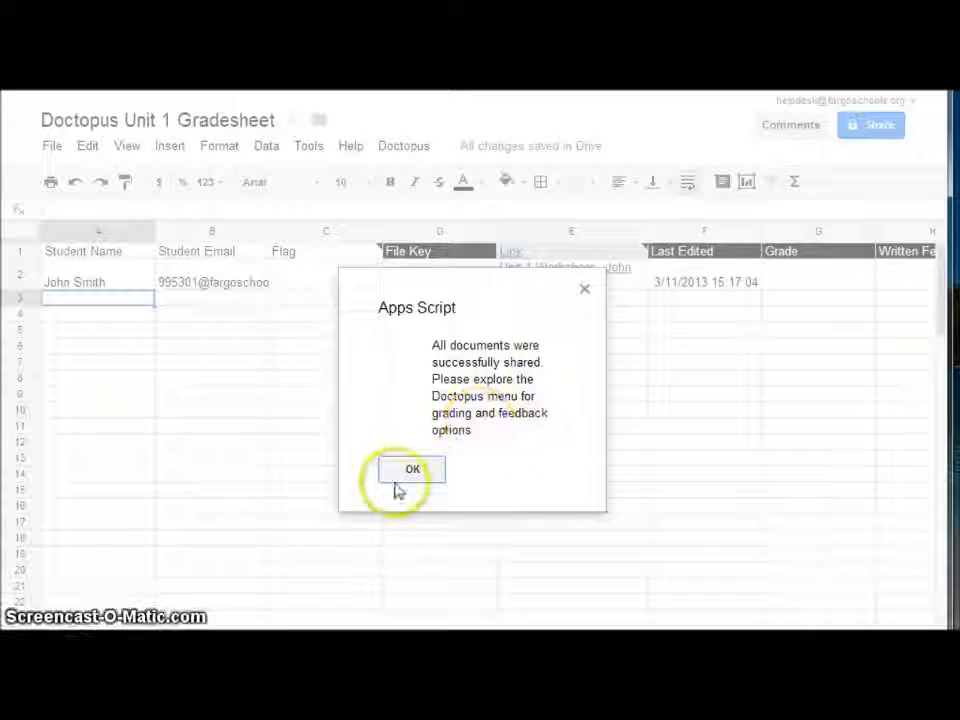
left_click(421, 470)
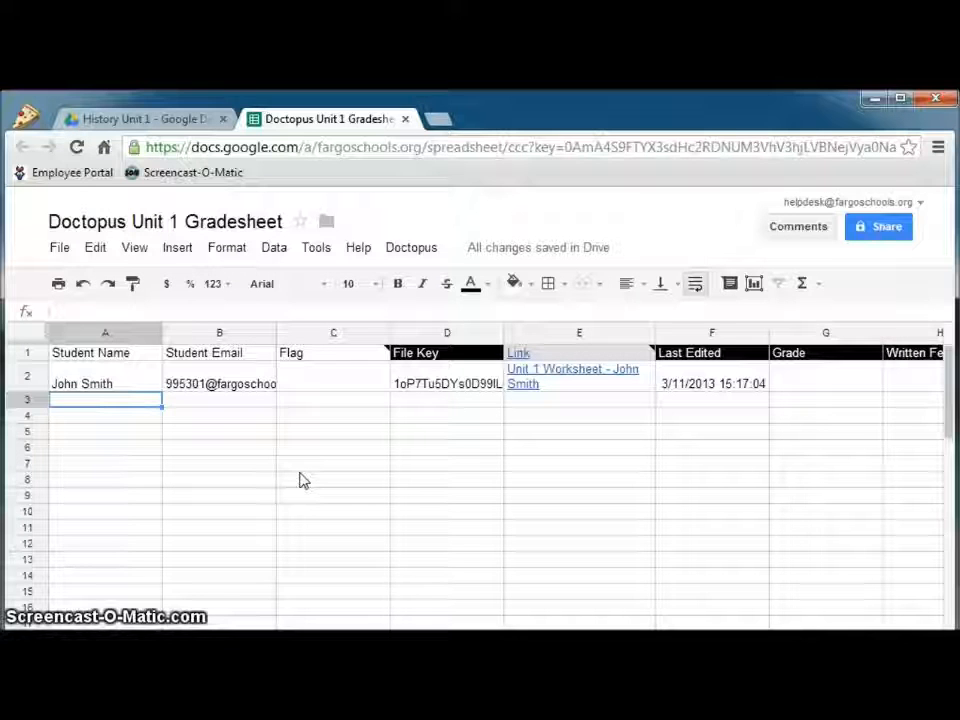
Switch to the Sample Student Chrome profile and open the Unit 1 Worksheet from Drive's Shared with me
left_click(28, 118)
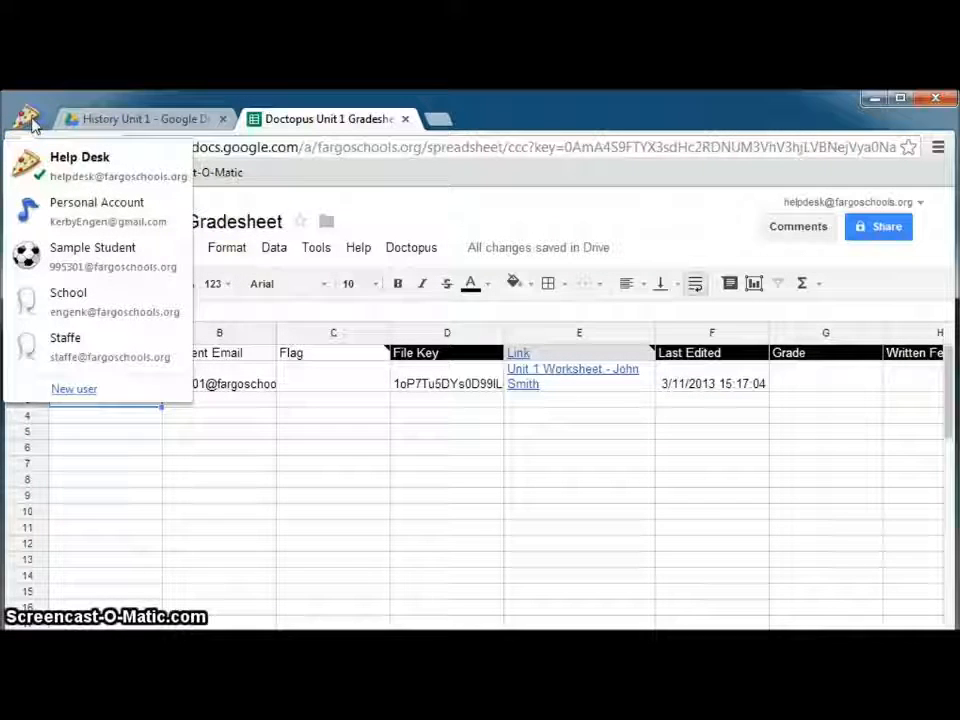
left_click(47, 253)
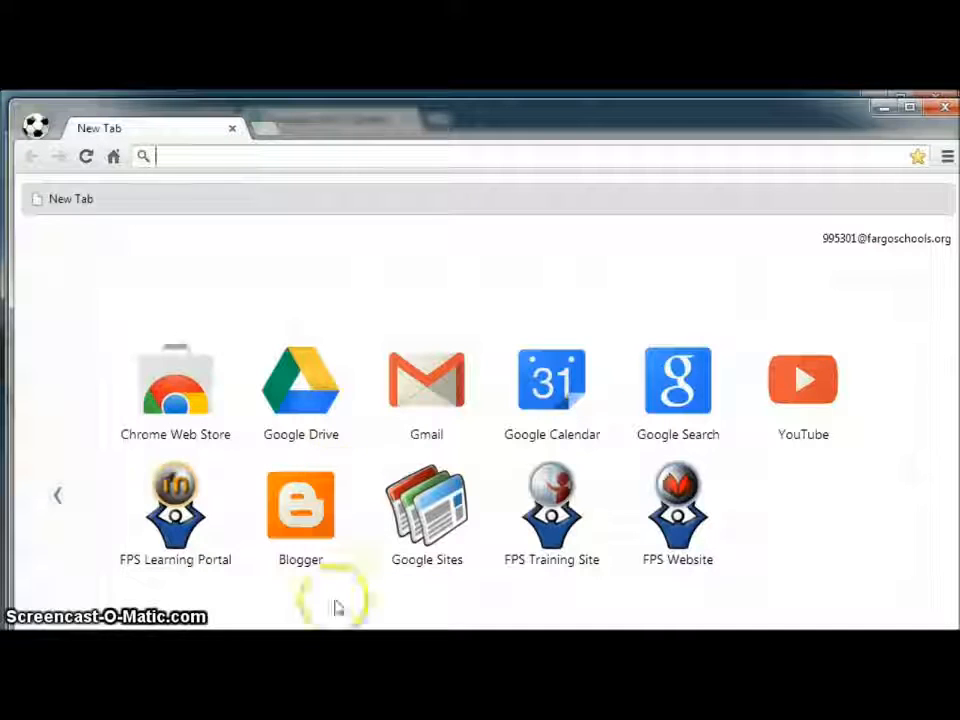
left_click(318, 397)
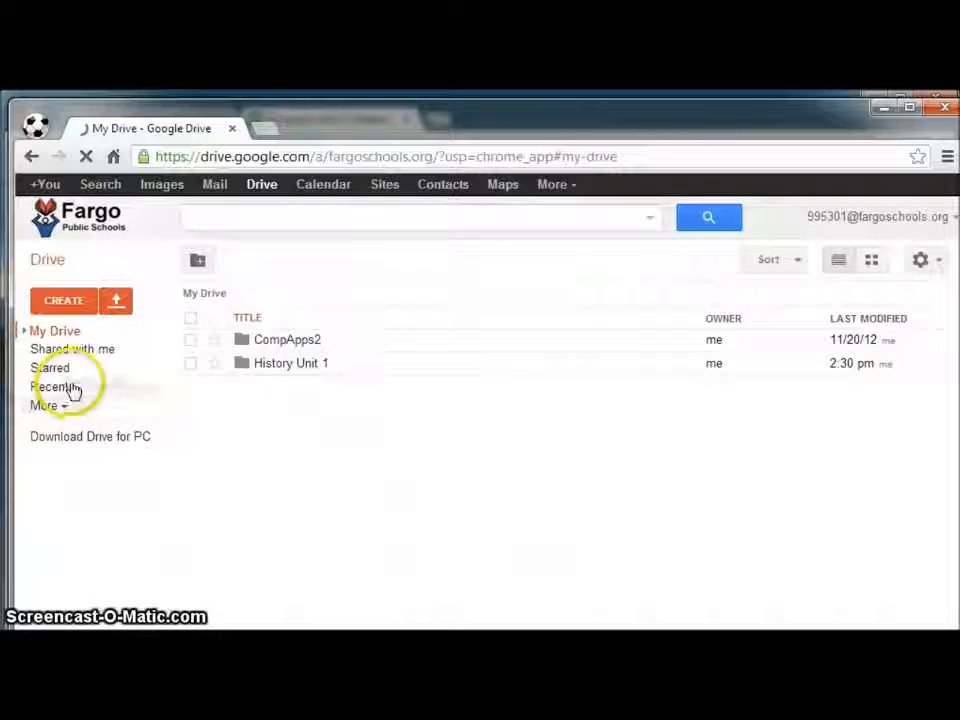
left_click(70, 350)
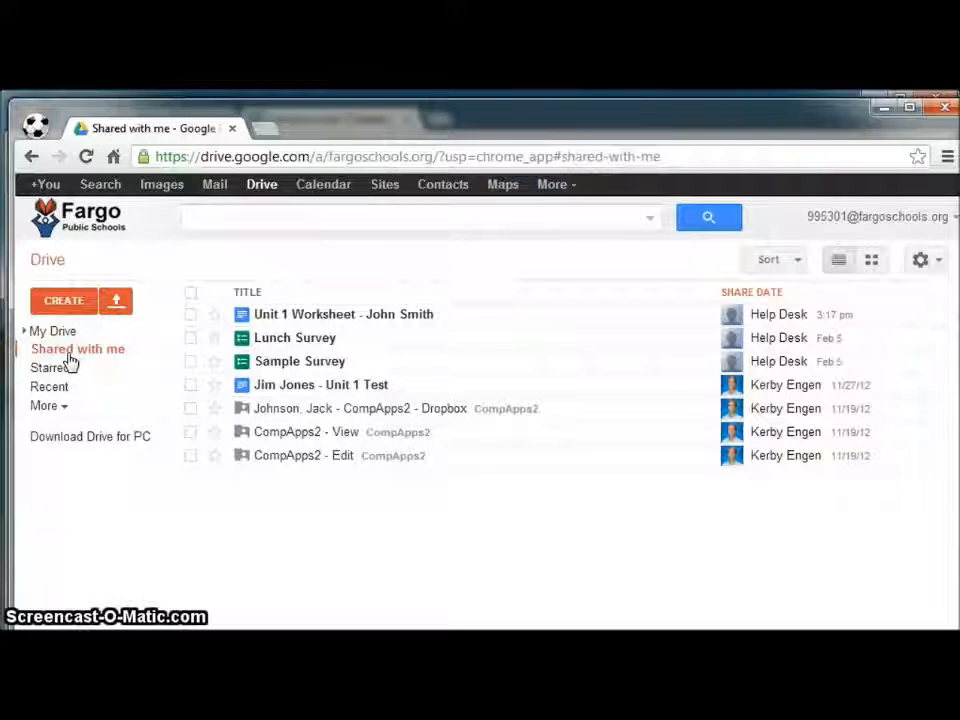
left_click(376, 318)
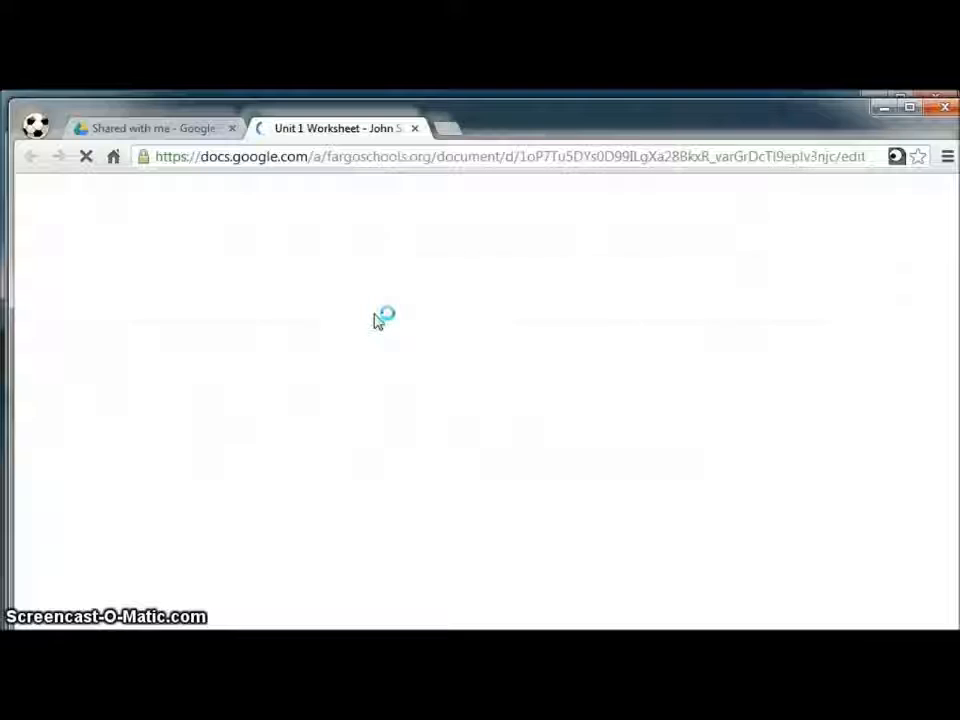
Answer 'Monday' under question 1, then close the student's doc and Chrome window
left_click(332, 418)
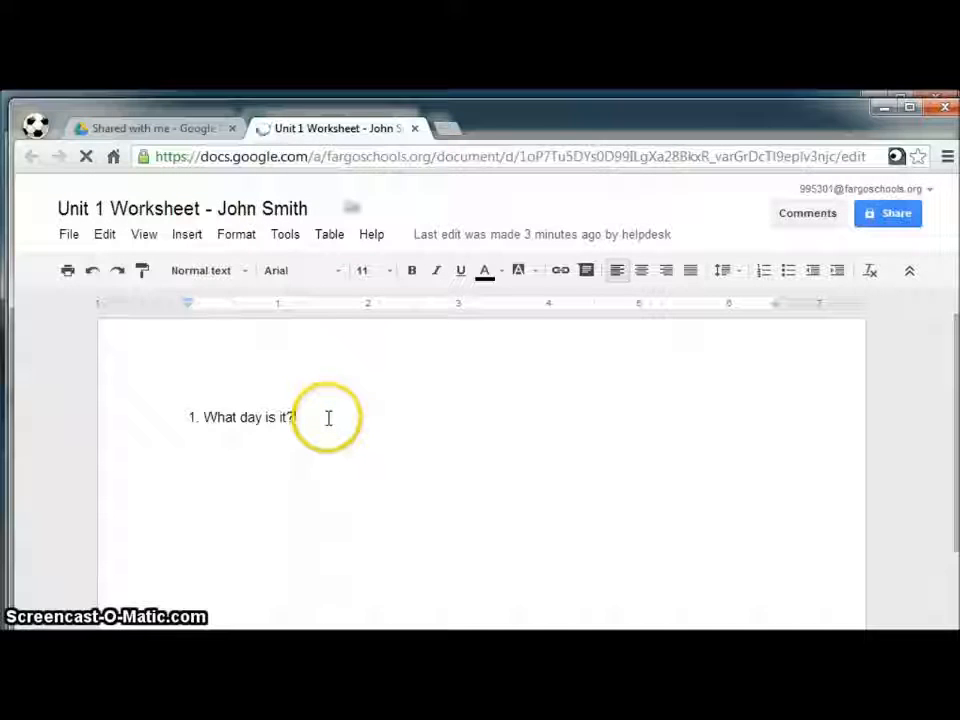
key("Return")
type("Monday")
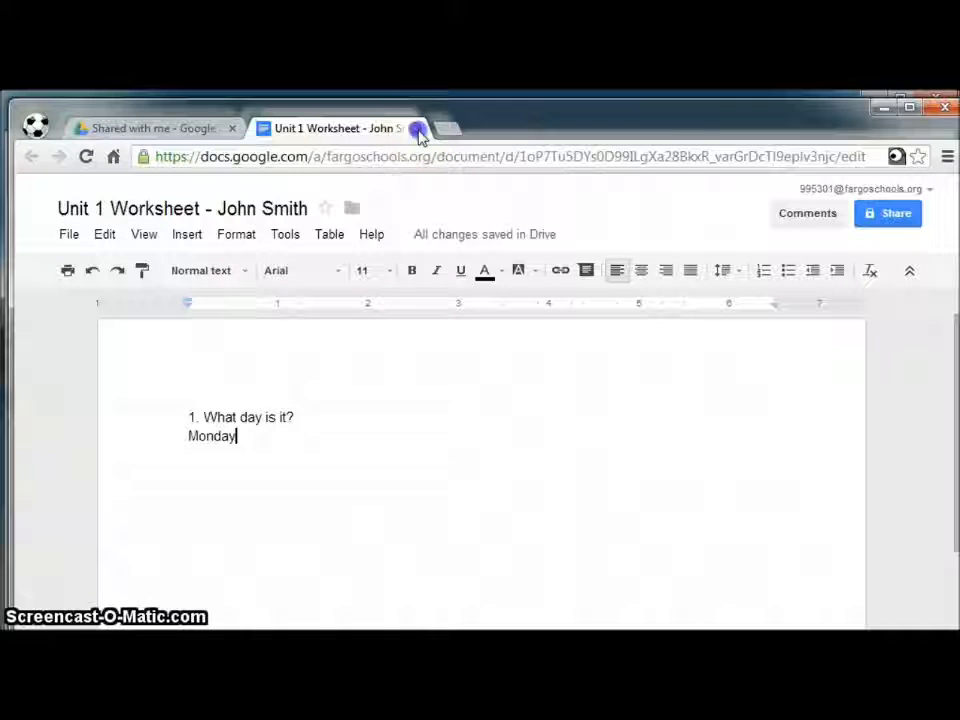
left_click(418, 129)
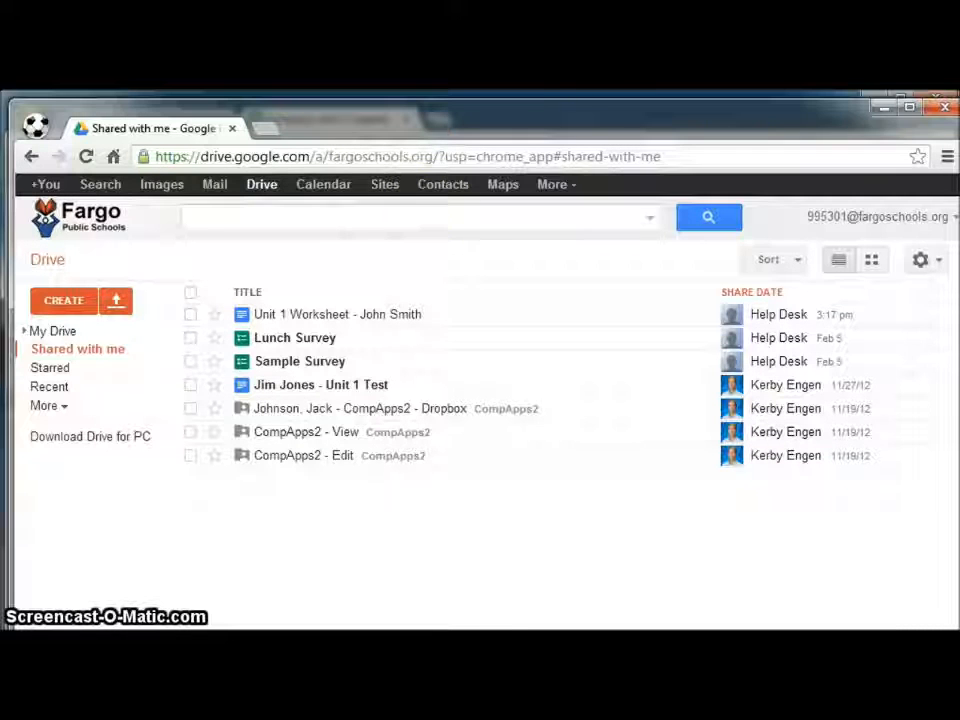
left_click(945, 108)
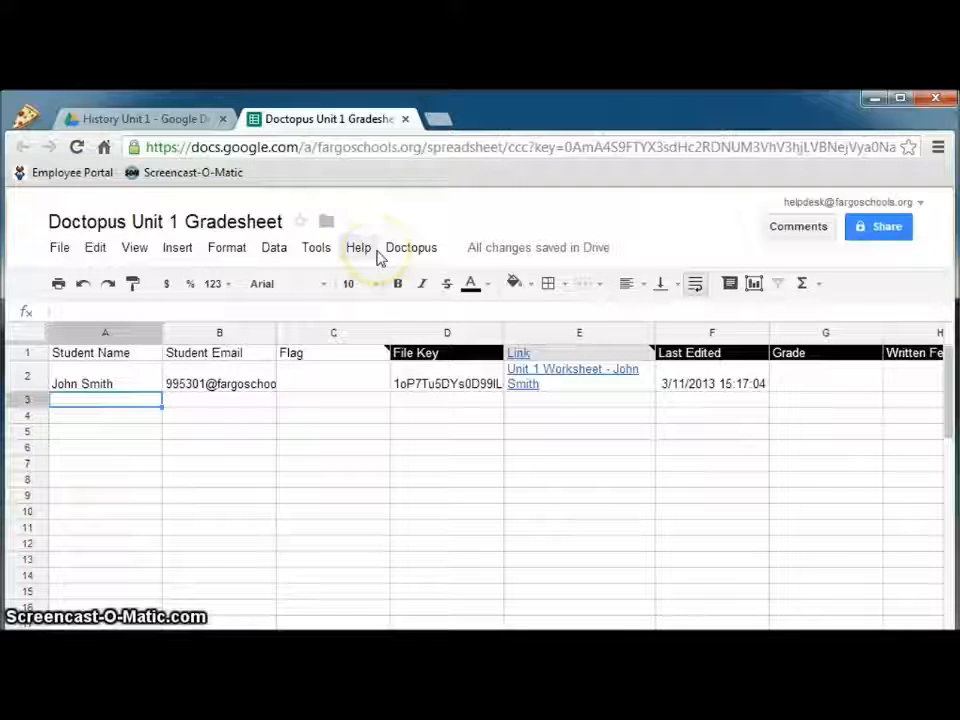
Close the gradesheet tab and open the student's Unit 1 Worksheet from the History Unit 1 folder
left_click(405, 120)
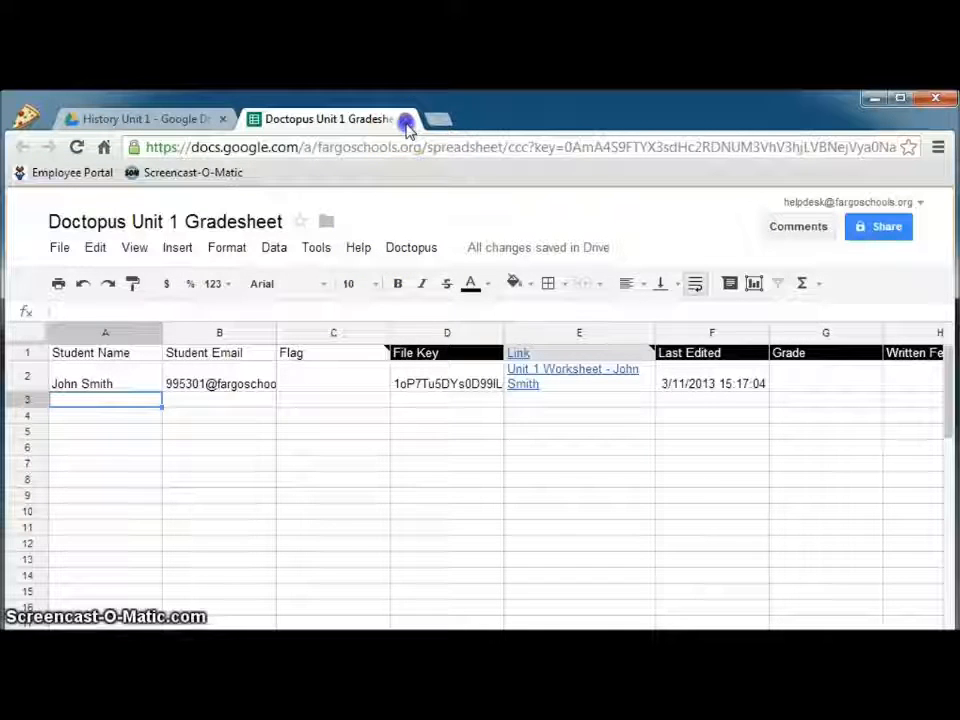
left_click(405, 120)
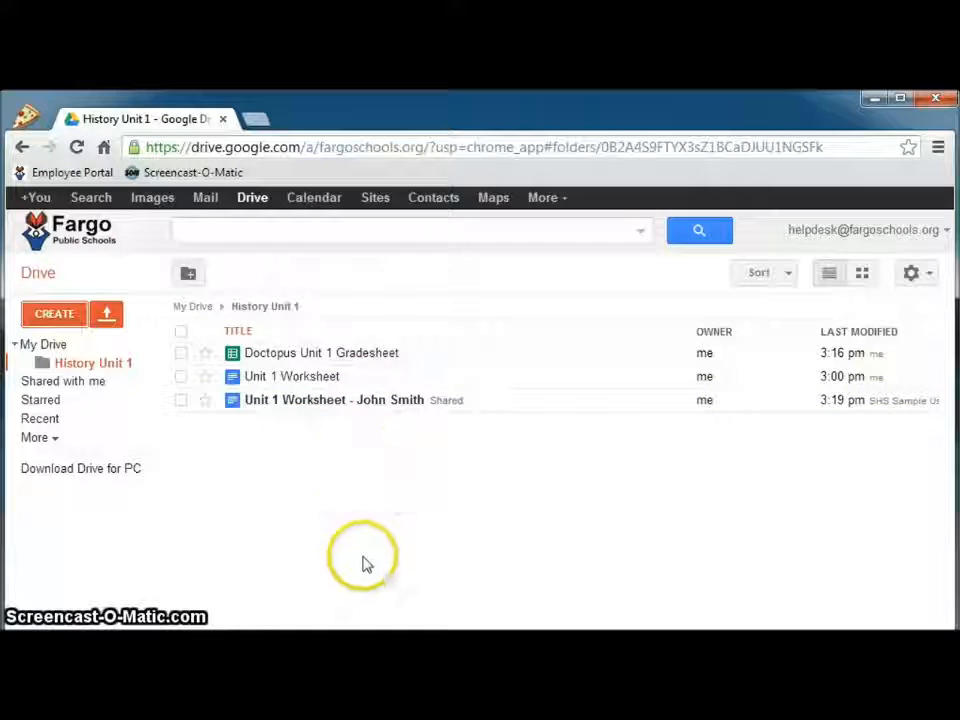
left_click(351, 404)
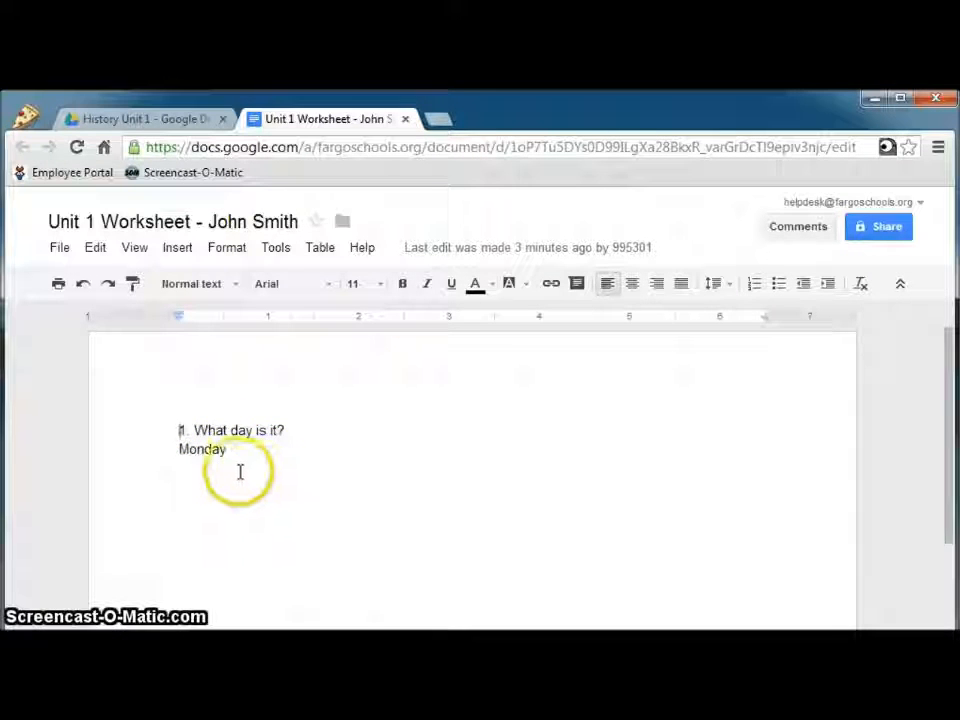
Post the comment 'sdfasdf' on the student's answer 'Monday' and close the worksheet
right_click(210, 450)
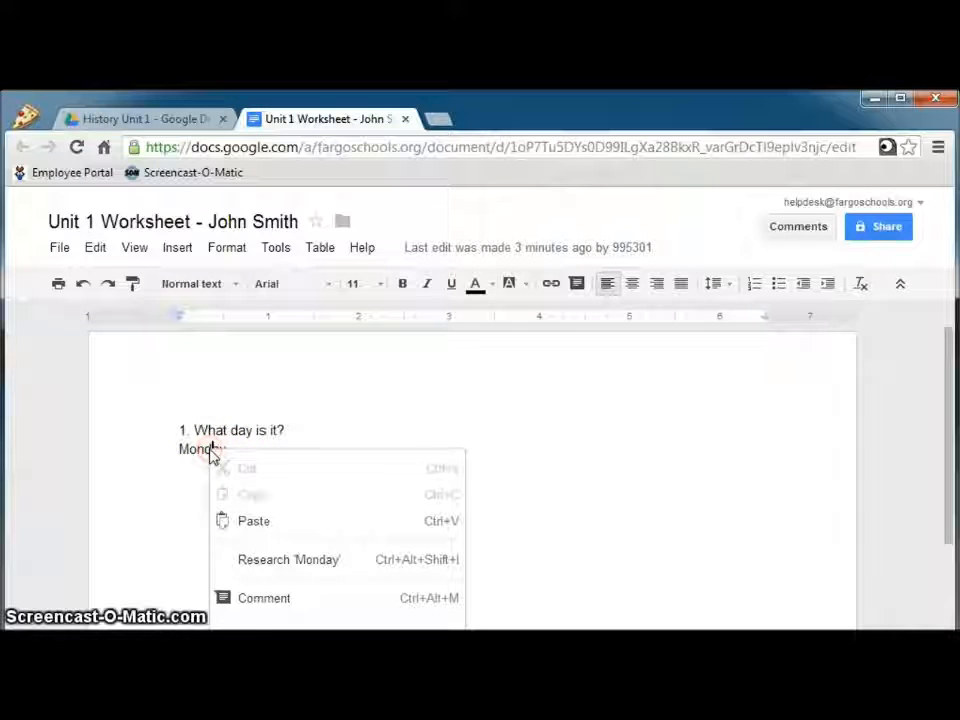
left_click(257, 599)
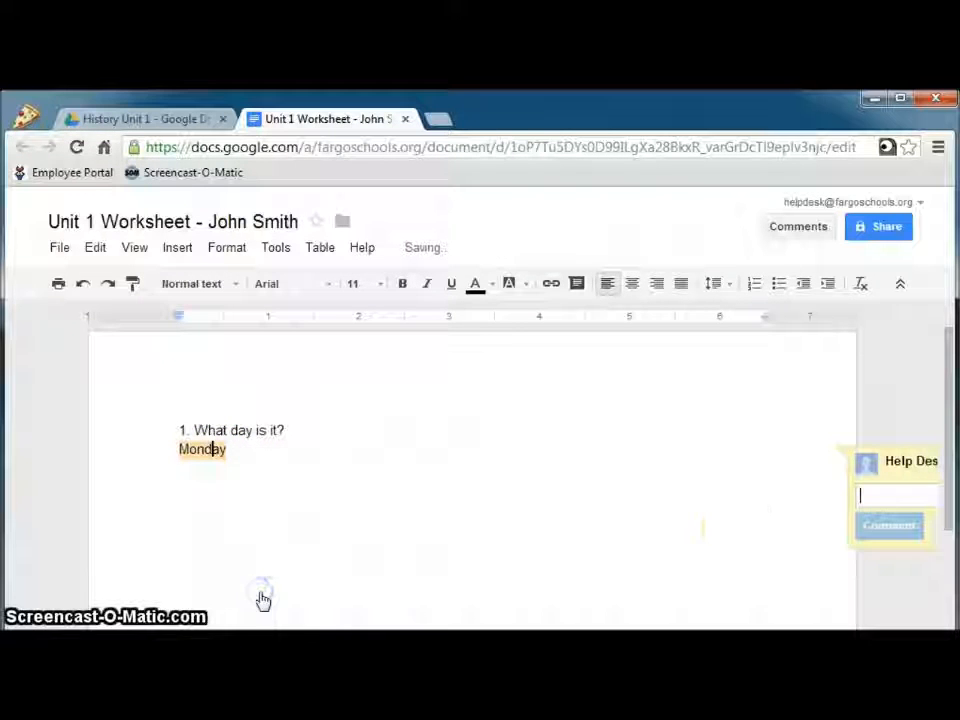
type("sdfasdf")
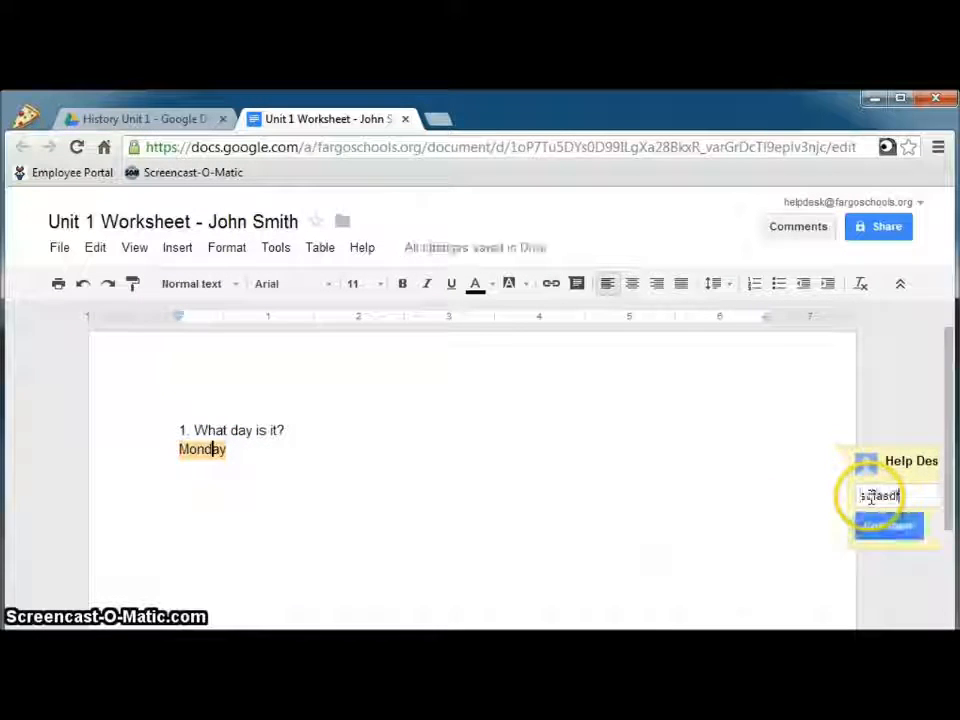
left_click(870, 530)
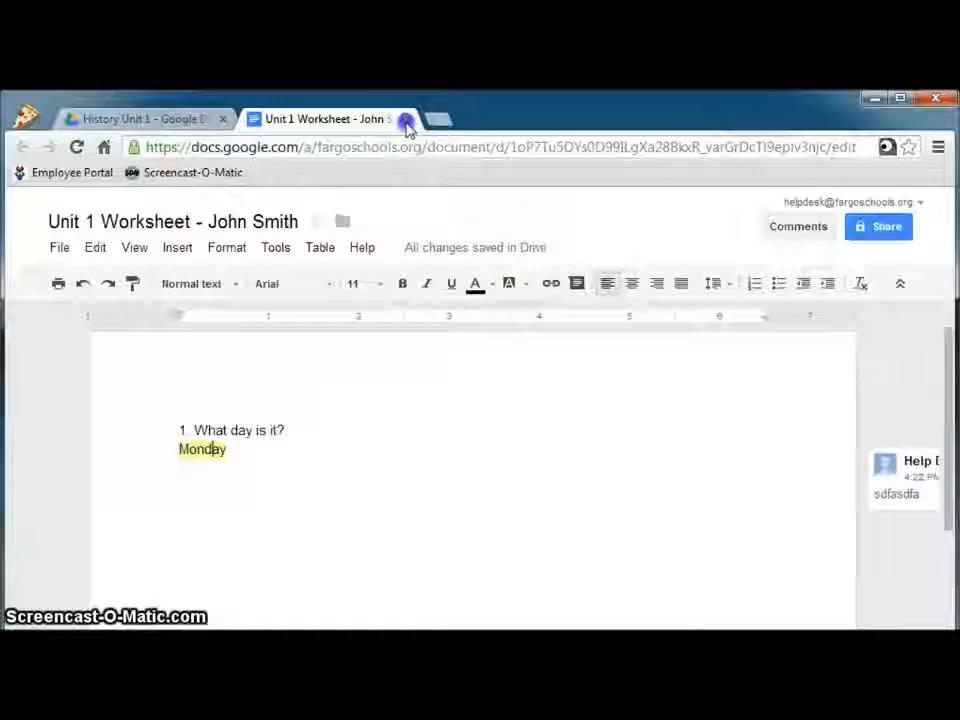
left_click(406, 120)
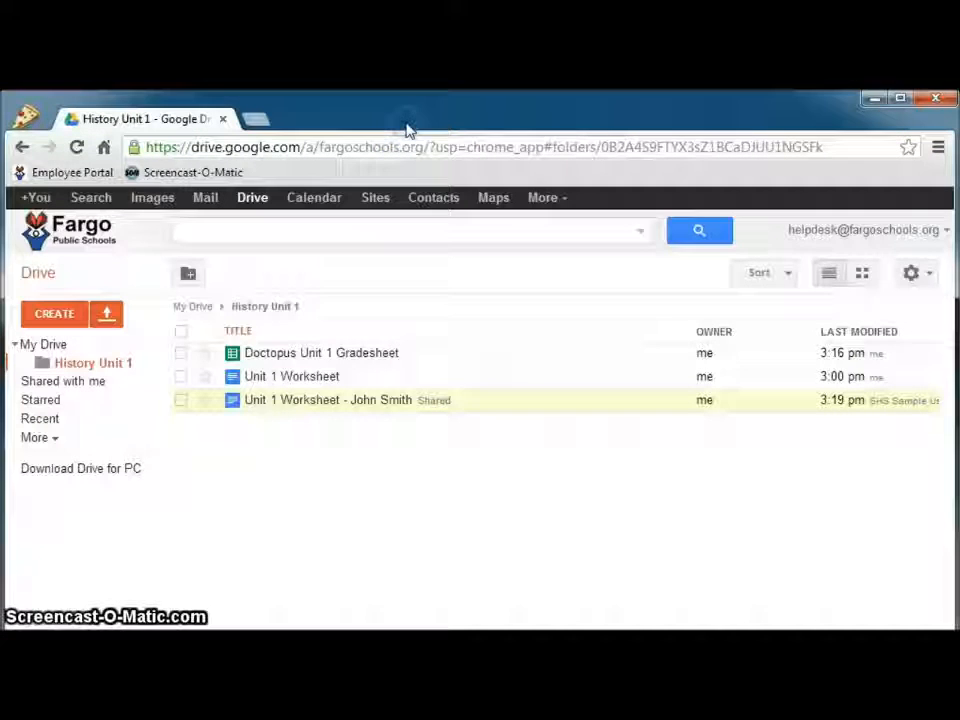
Open the Doctopus Unit 1 Gradesheet and enter grade A in the student's cell G2
left_click(370, 356)
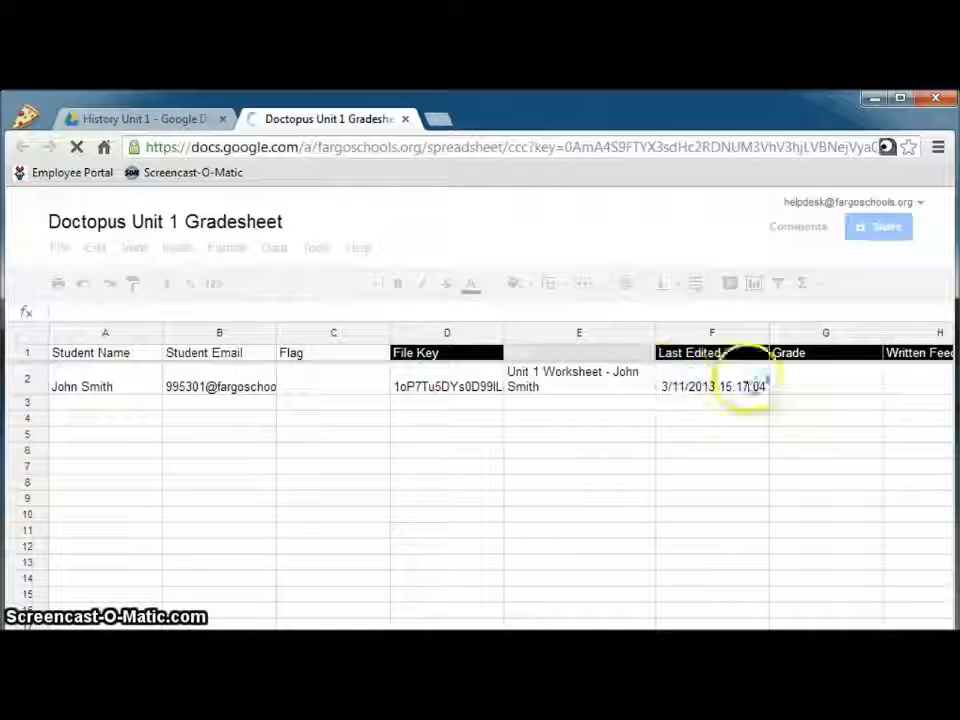
left_click(845, 383)
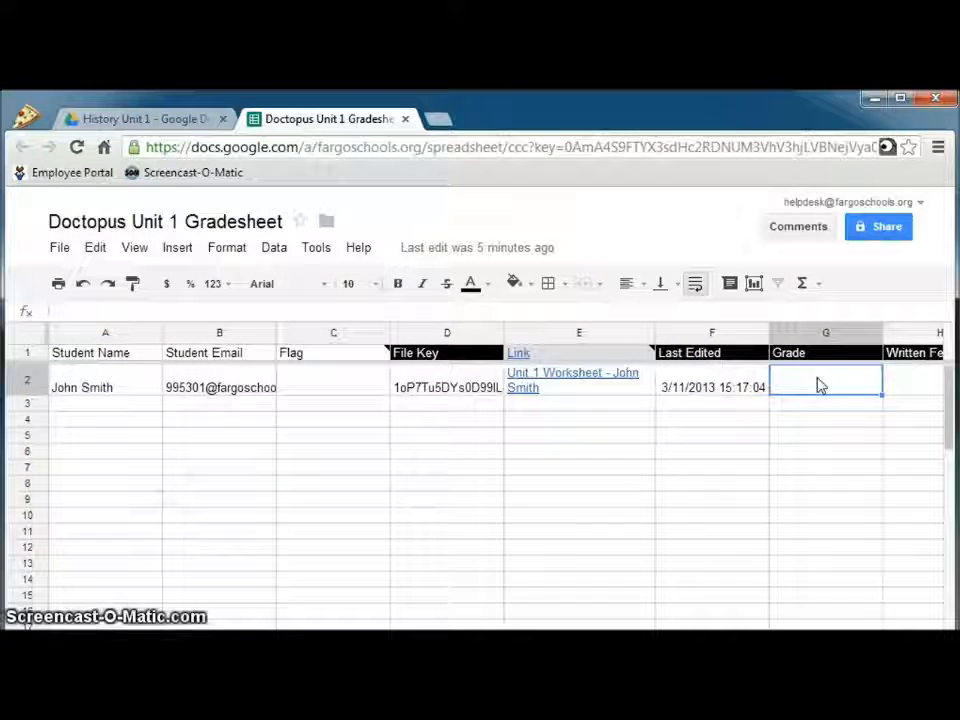
type("A")
key("Return")
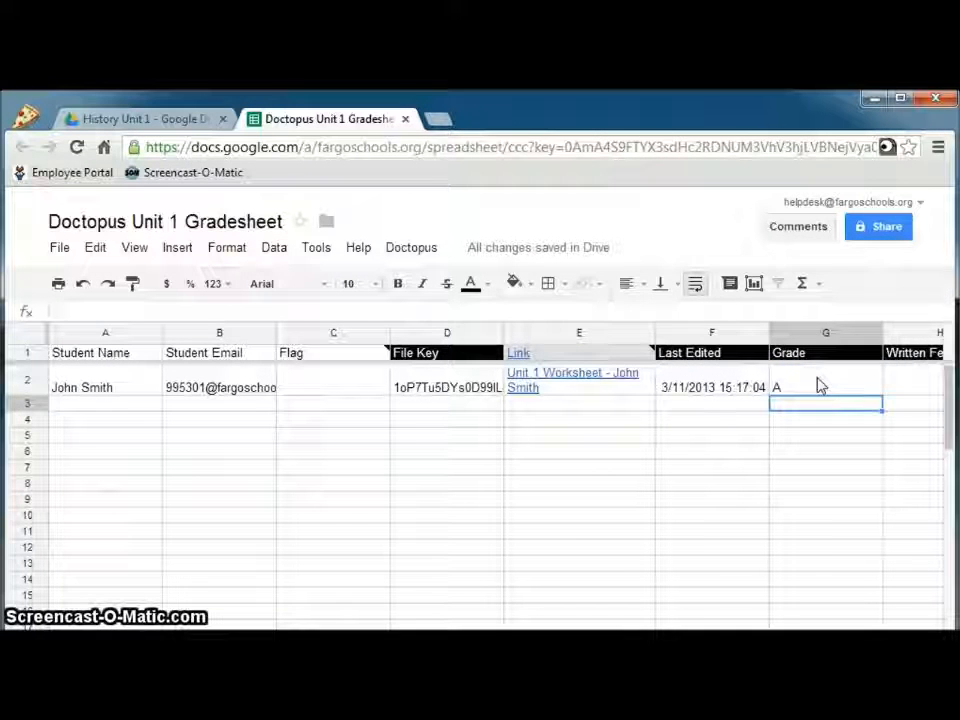
left_click(580, 469)
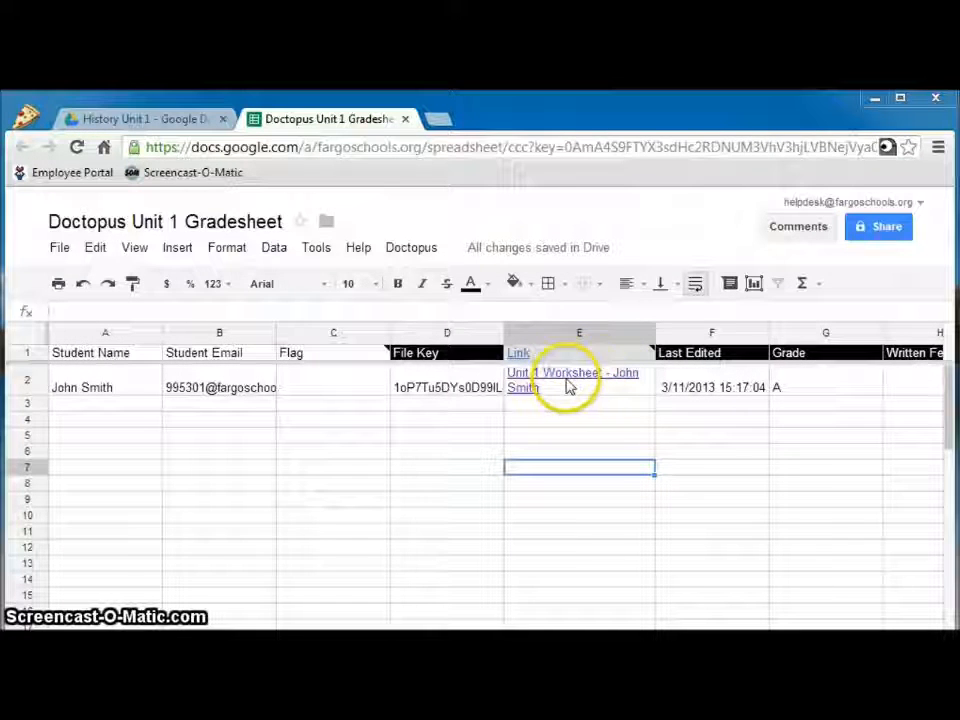
left_click(597, 381)
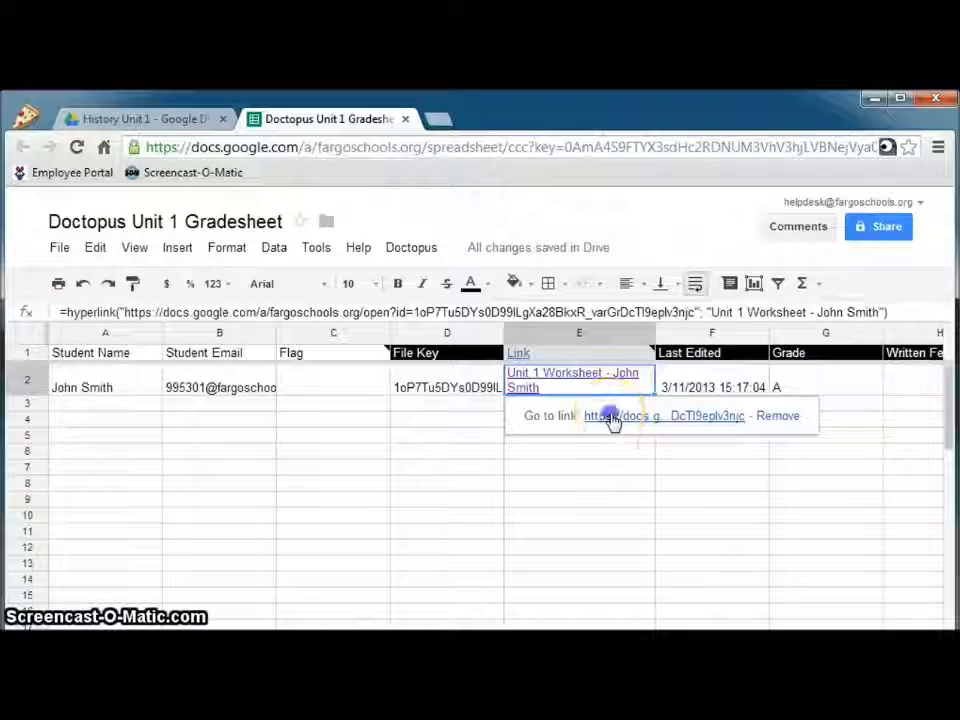
left_click(612, 420)
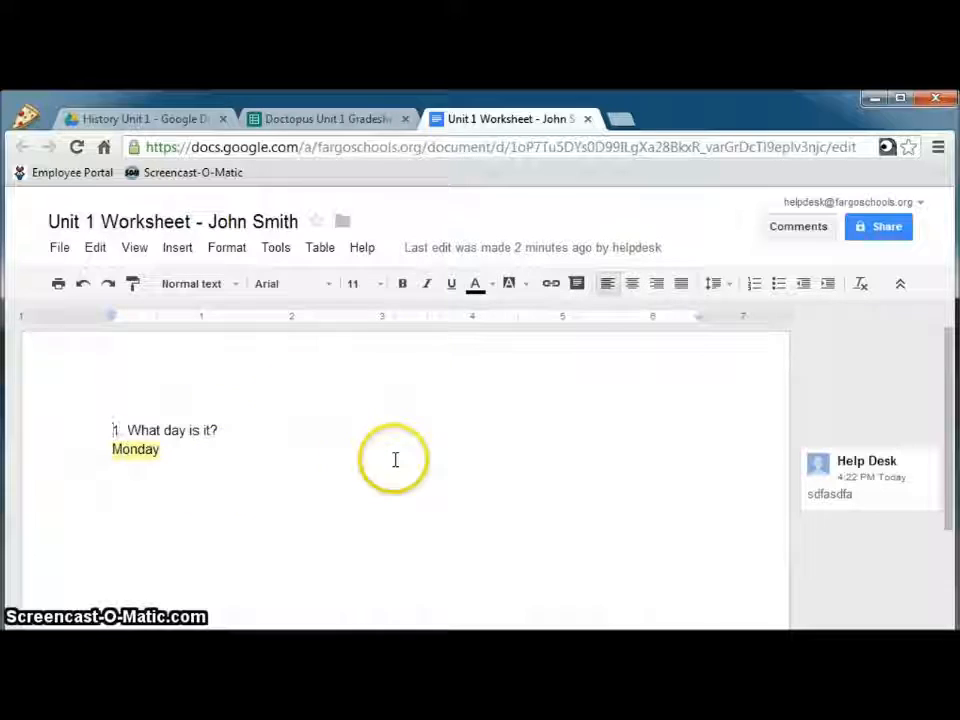
left_click(589, 121)
left_click(557, 502)
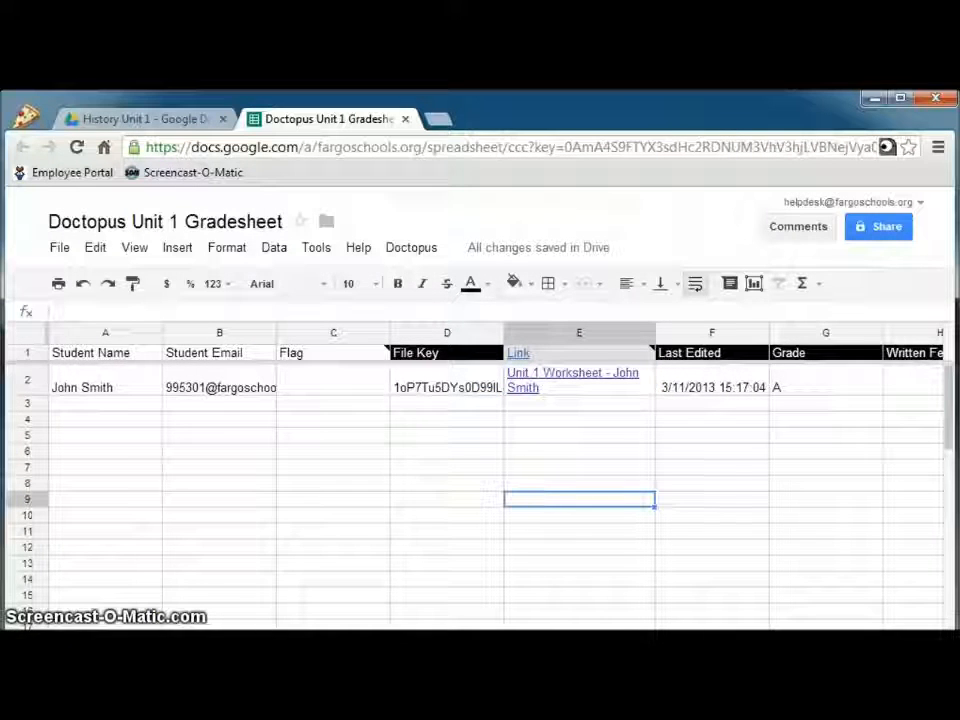
Confirm grade A in G2, then enter 'Written Feedback goes here.' in cell H2
left_click_drag(420, 640, 425, 665)
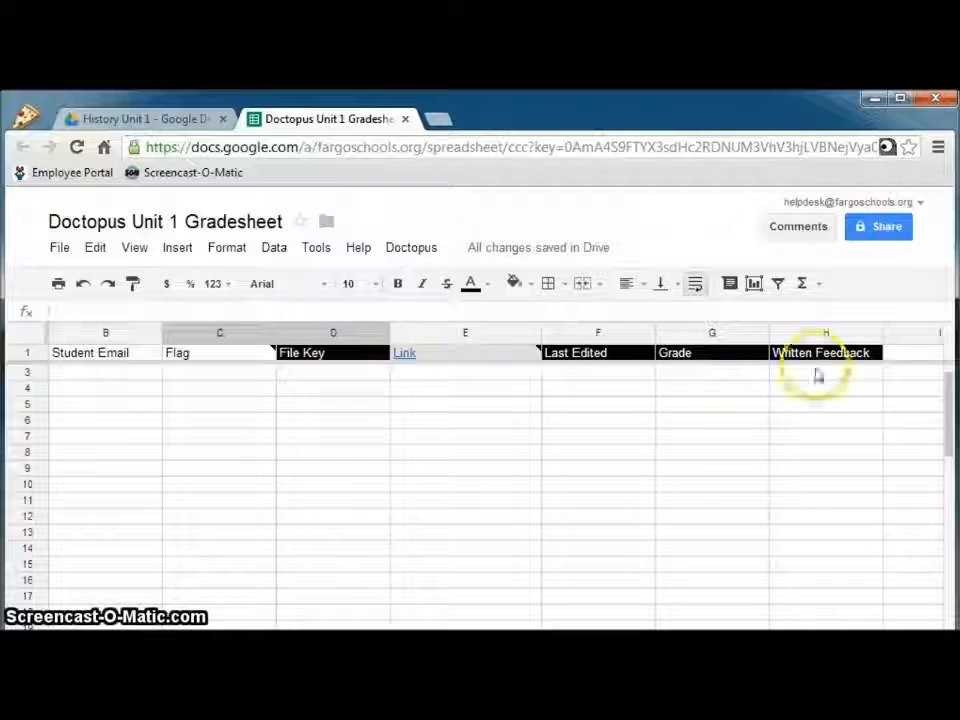
left_click(722, 380)
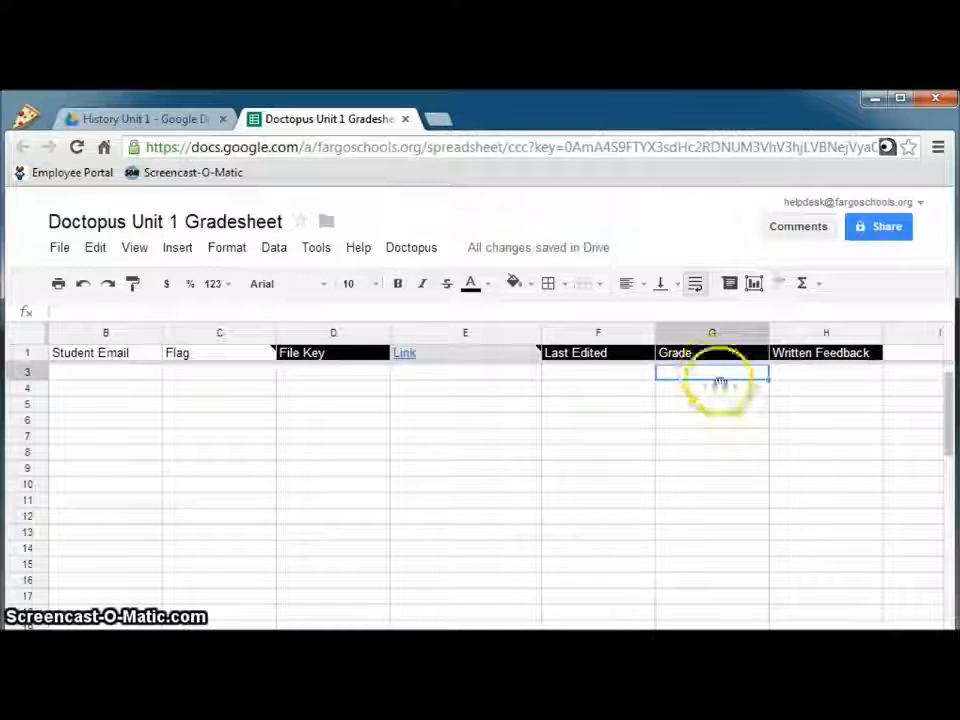
left_click(730, 392)
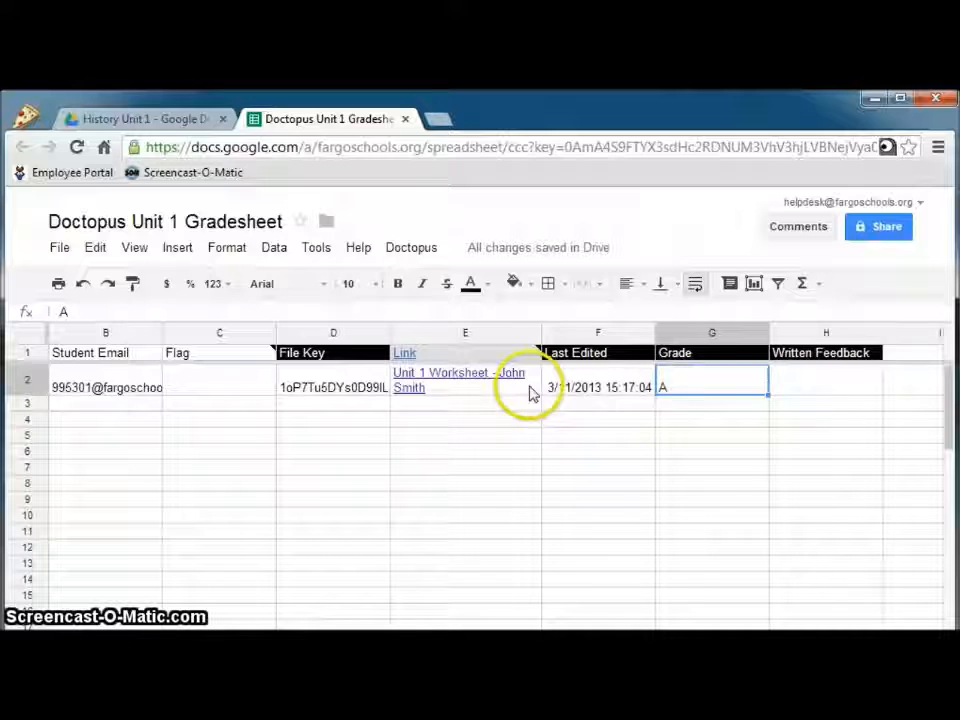
left_click(848, 384)
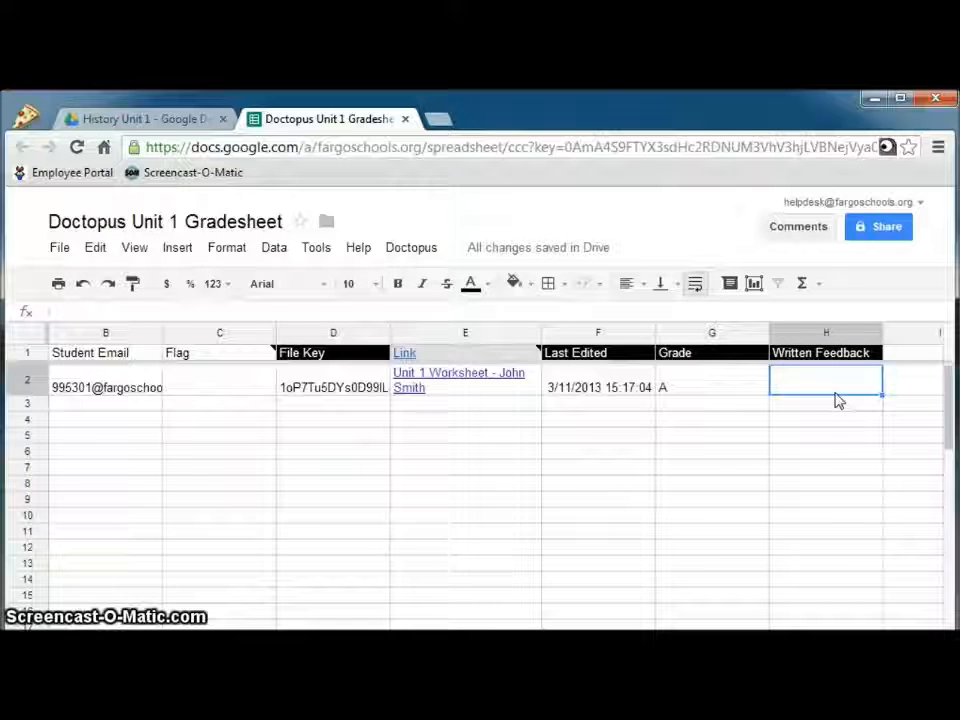
type("Written Feedback")
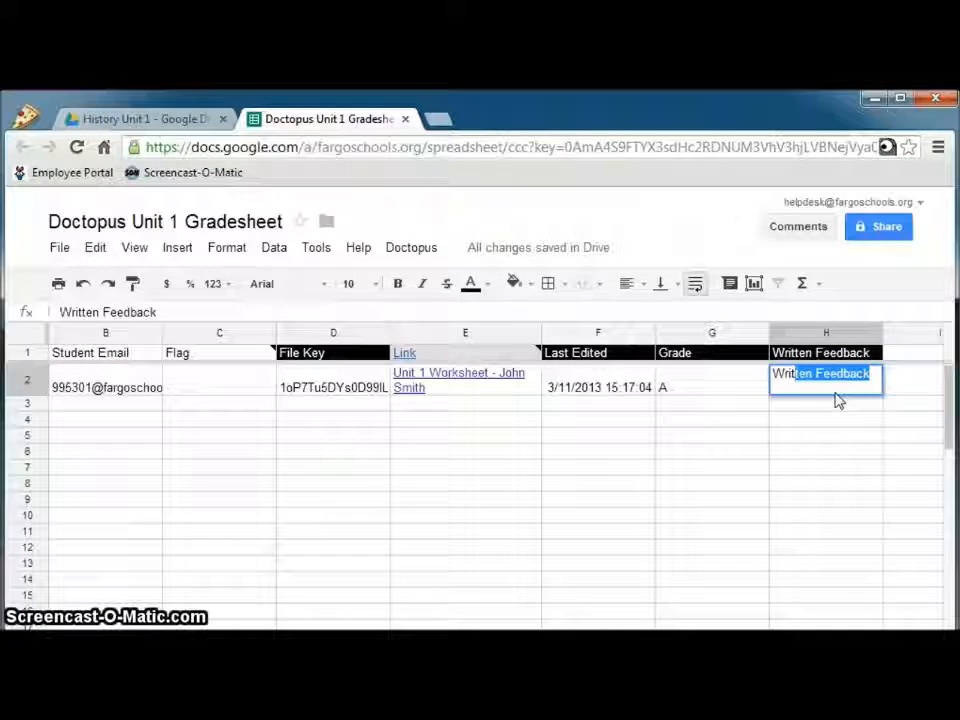
key("Tab")
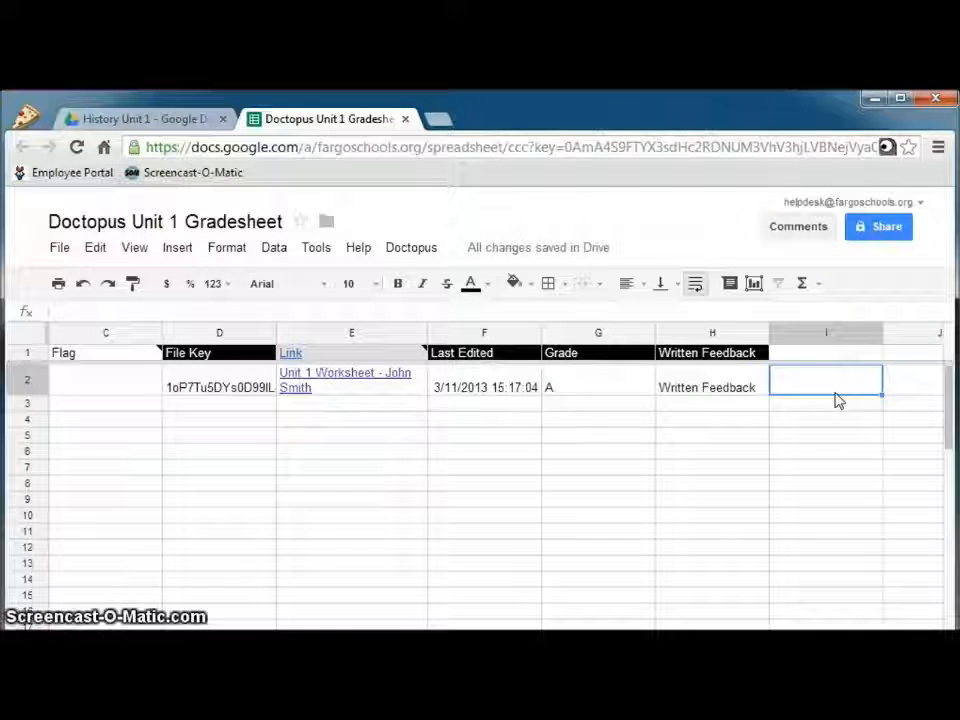
double_click(729, 390)
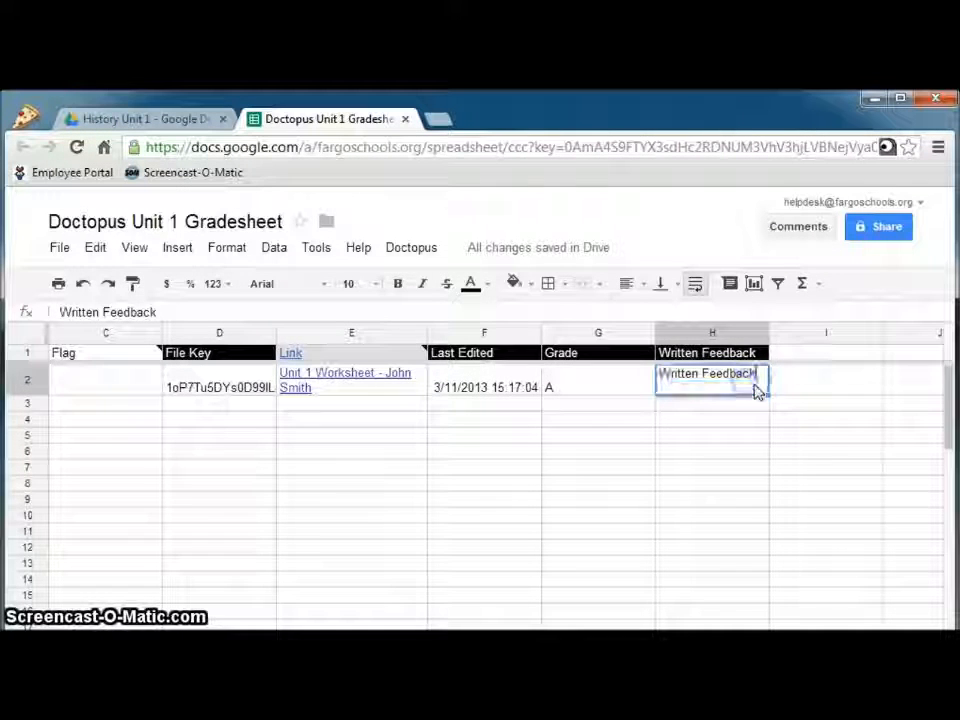
type("goes")
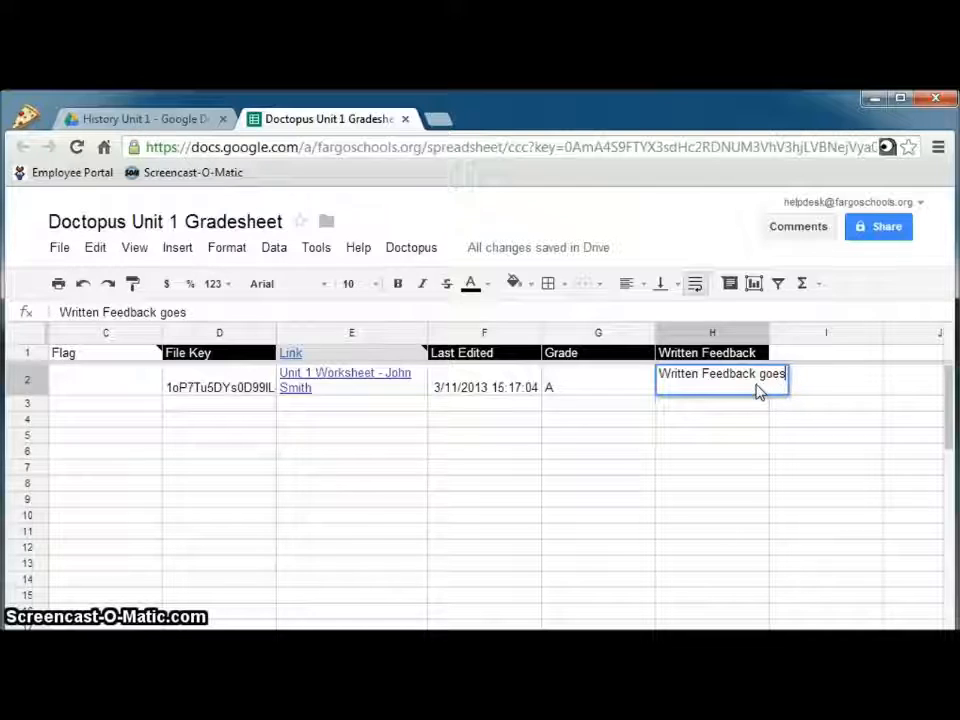
type(" here.")
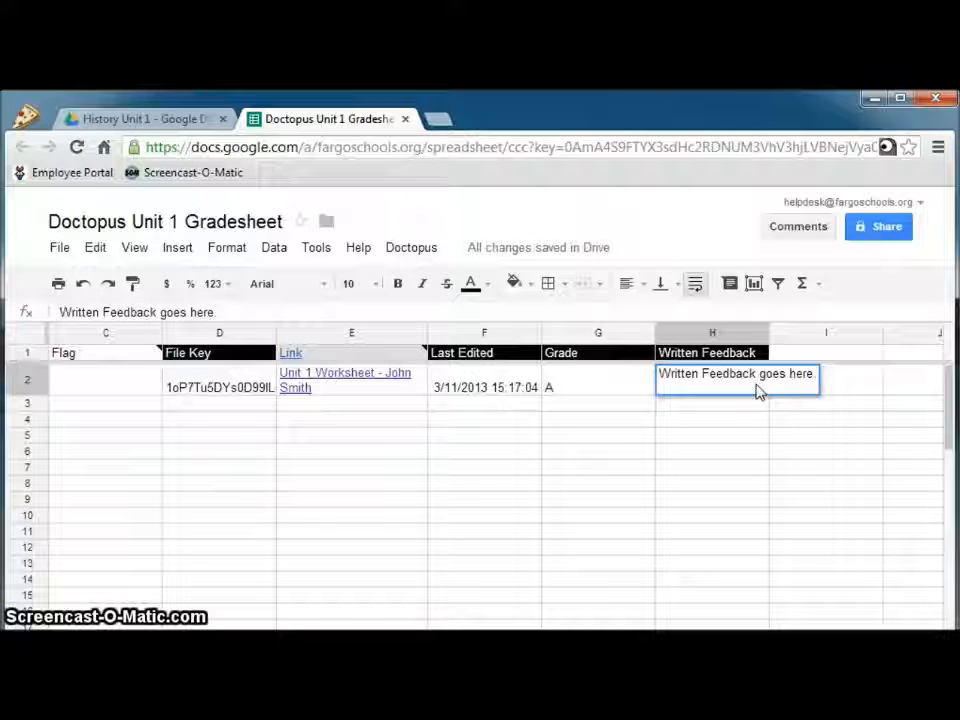
key("Return")
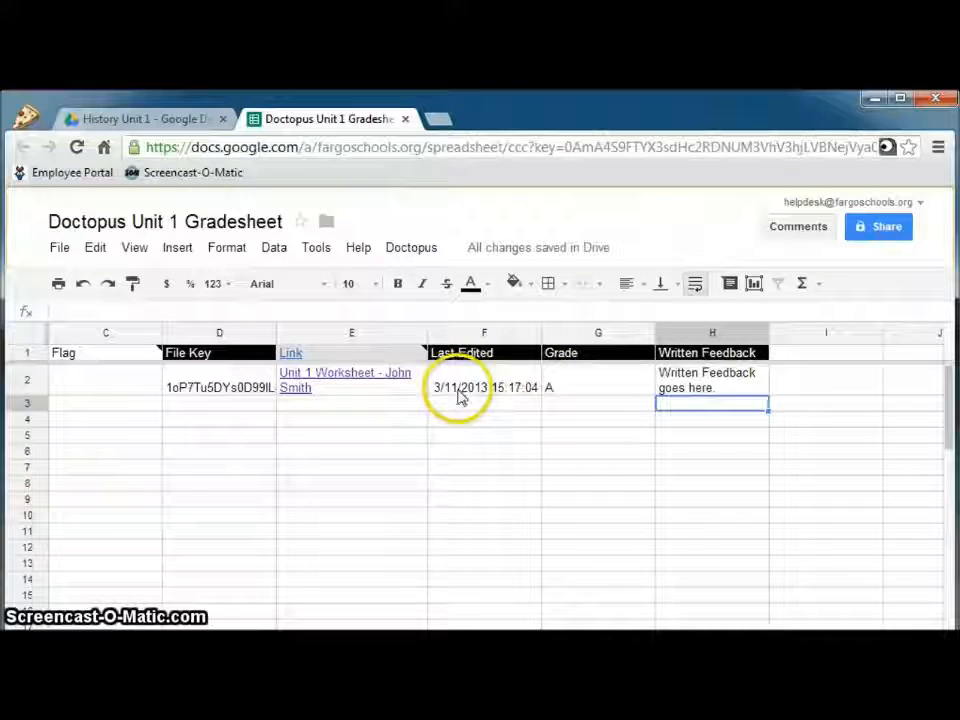
Embargo the student's worksheet for grading so editors become view-only
left_click(411, 248)
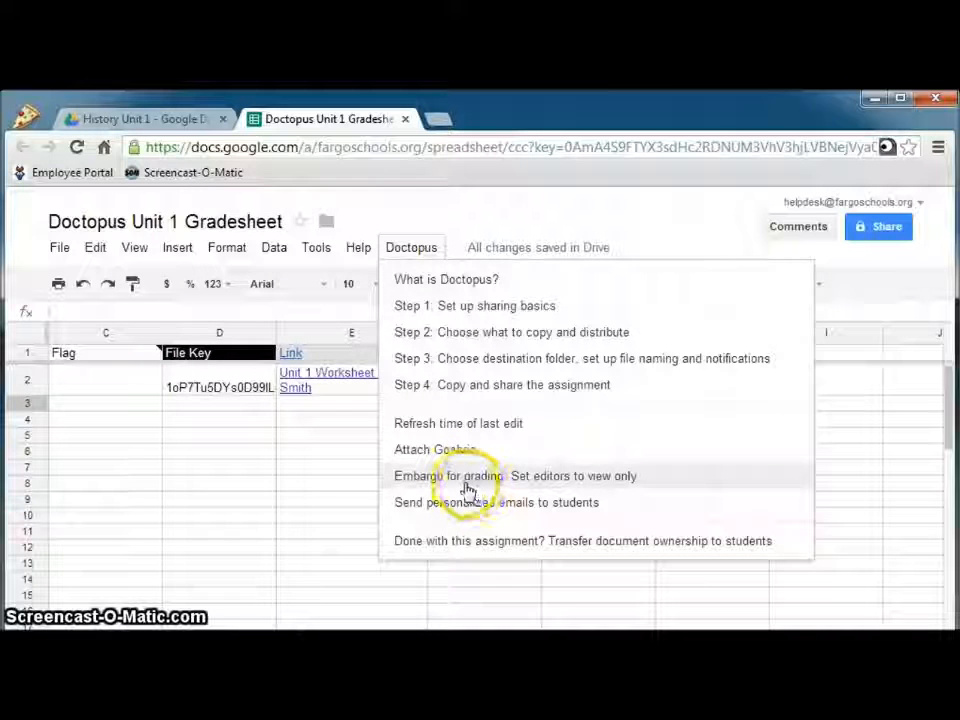
left_click(597, 480)
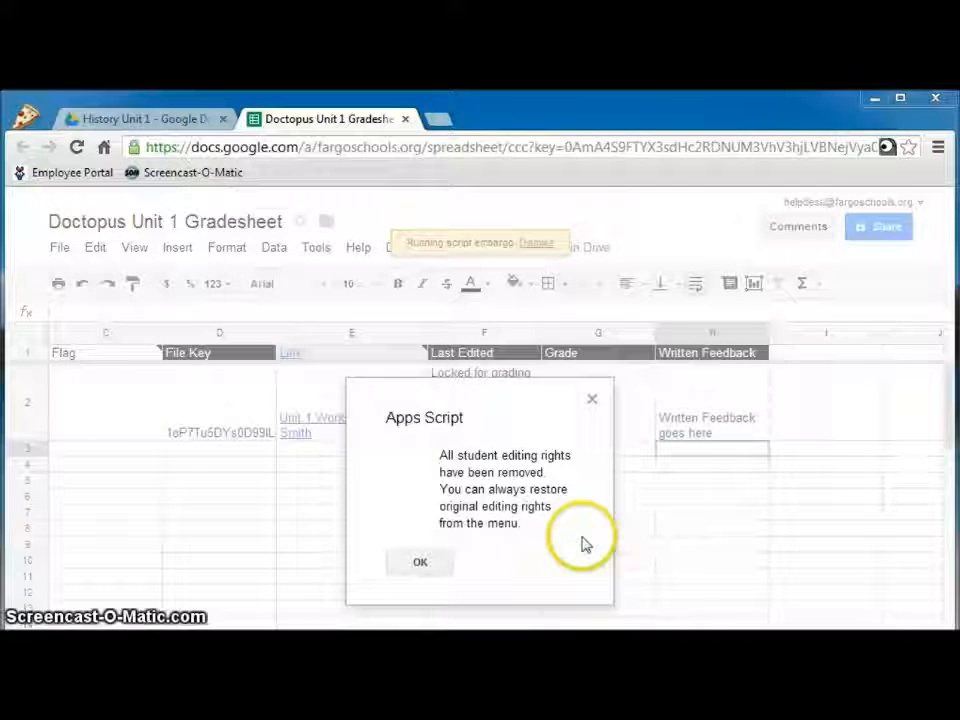
left_click(432, 566)
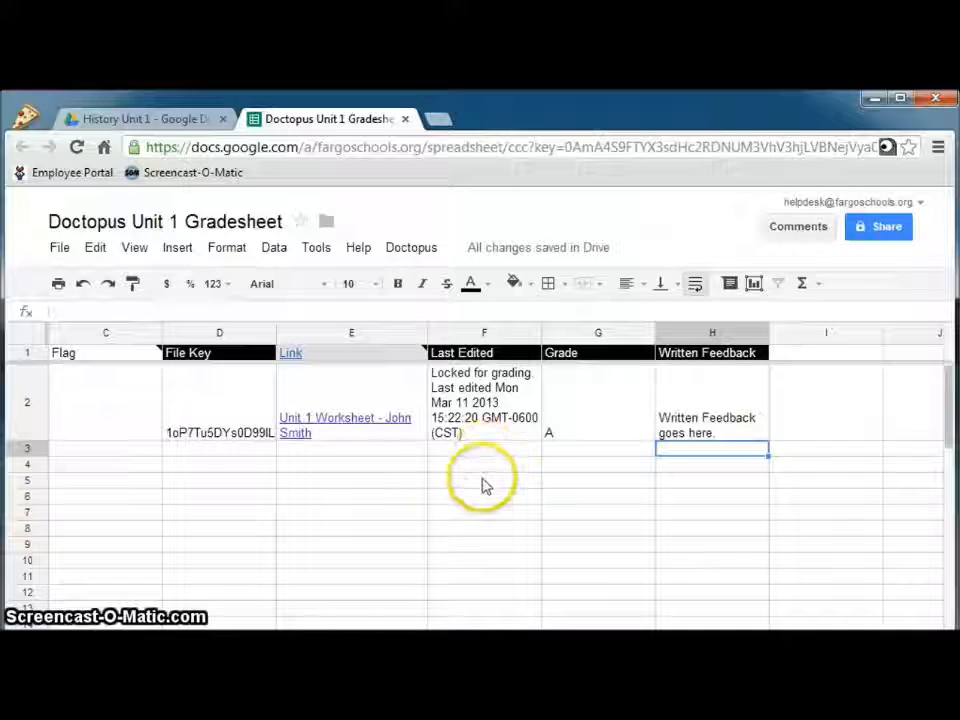
left_click(430, 252)
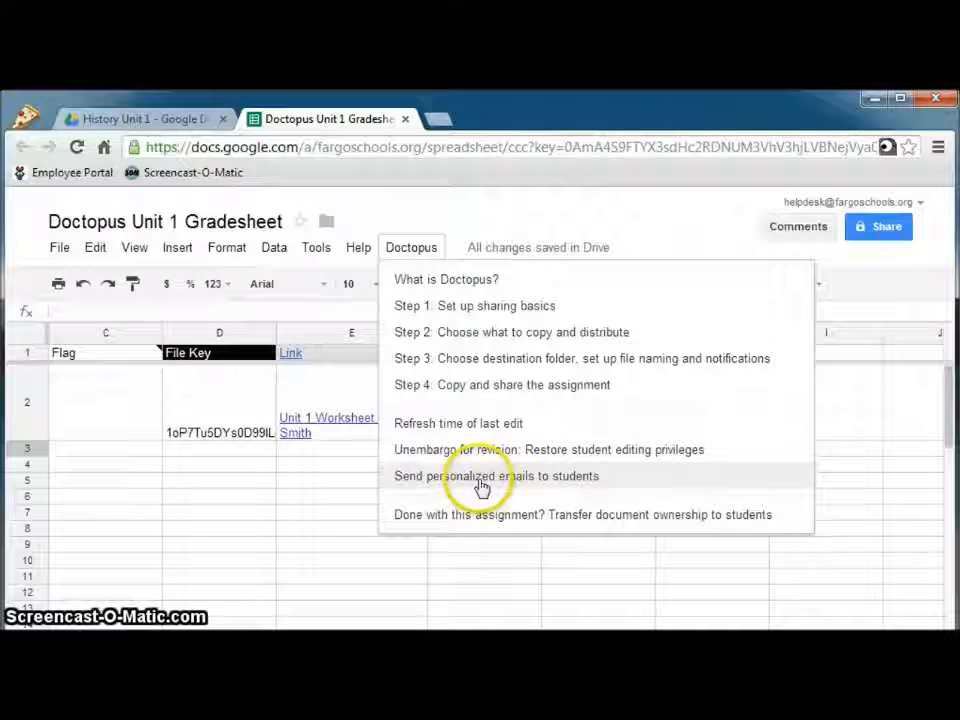
Start Doctopus personalized emails and change the greeting to 'Dear $studentName,'
left_click(553, 478)
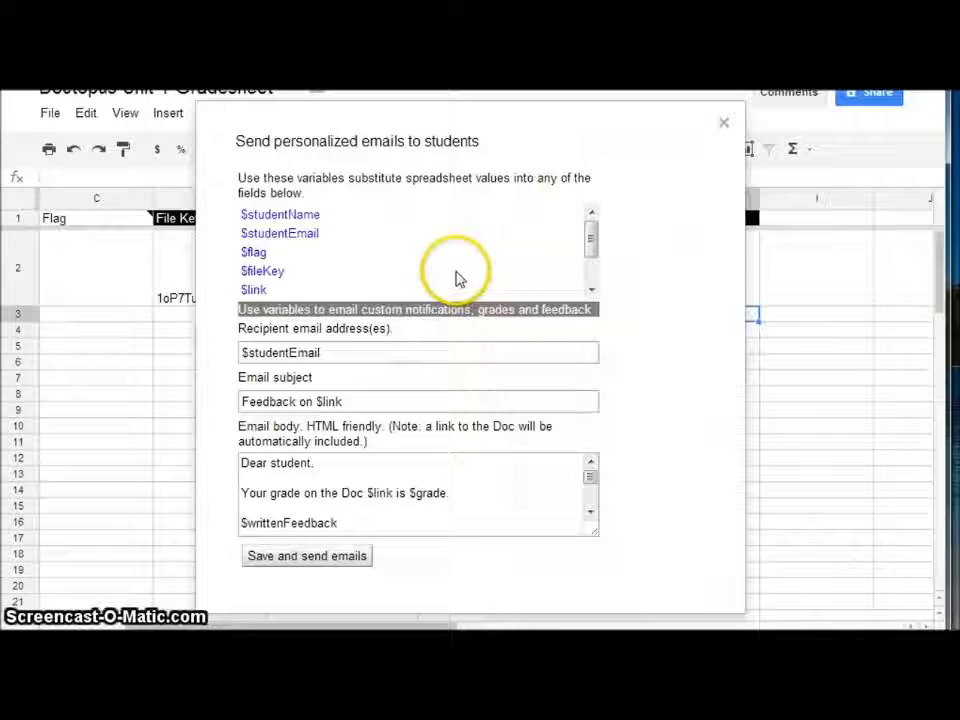
left_click(354, 350)
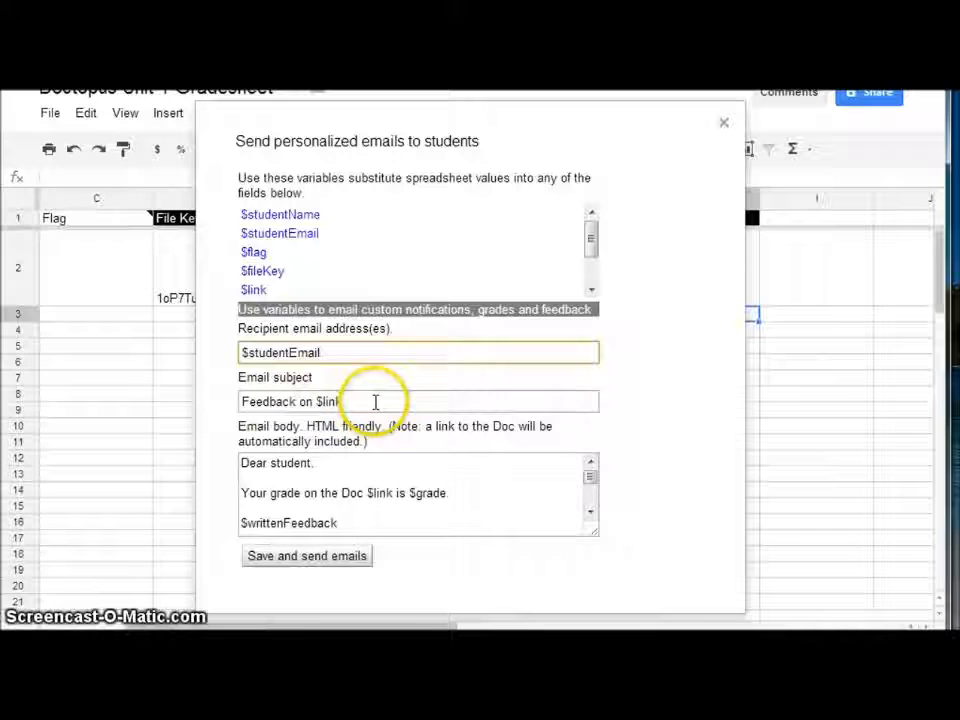
left_click(346, 461)
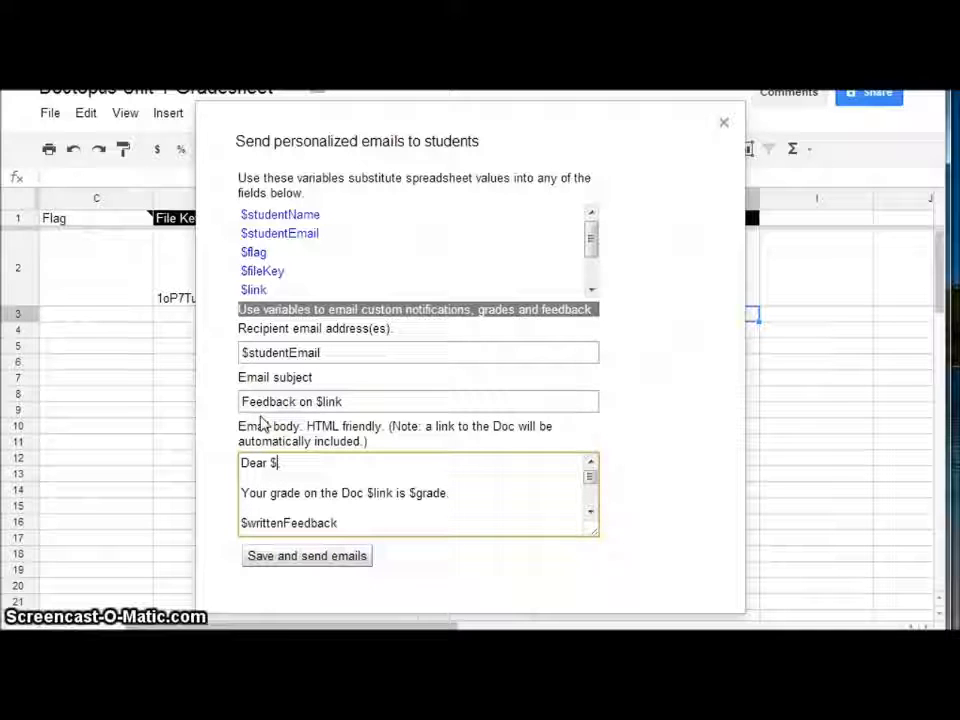
type("studentName")
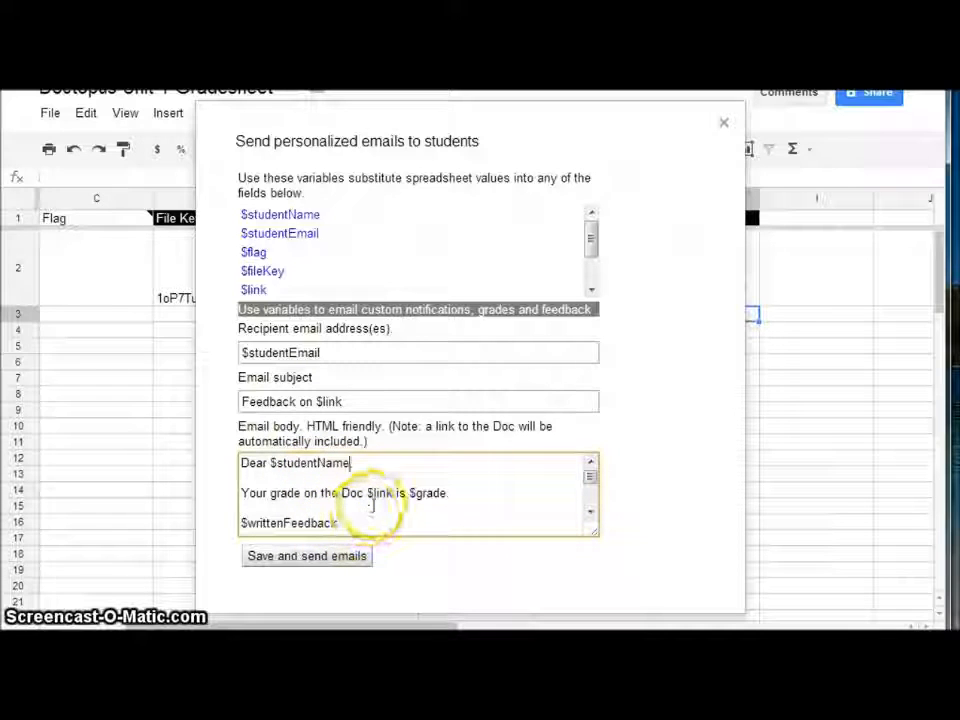
type(",")
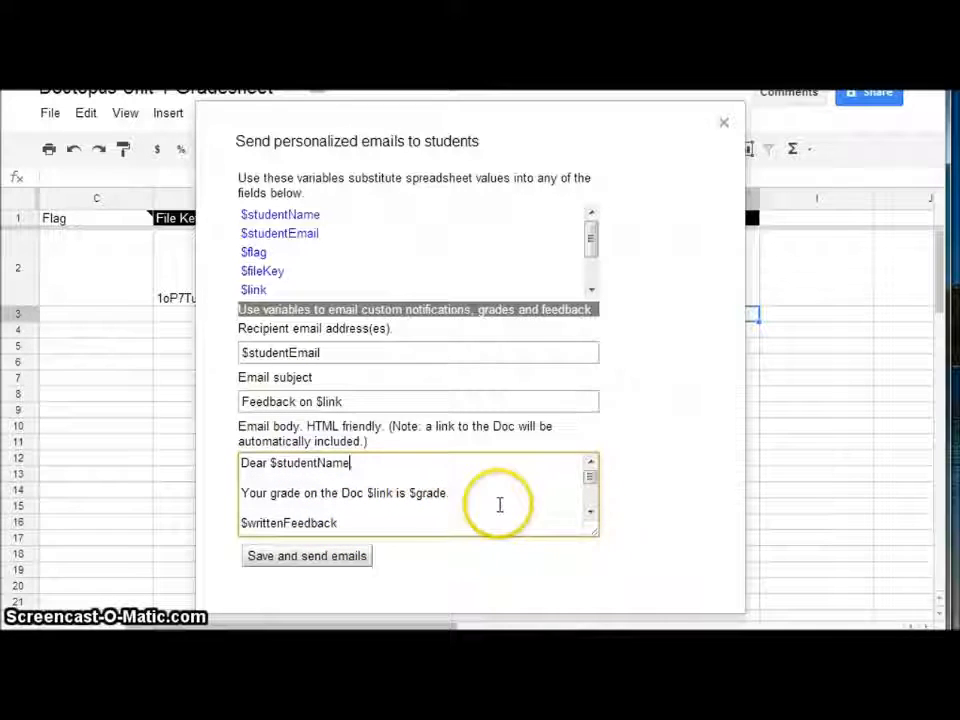
left_click(591, 513)
left_click(591, 513)
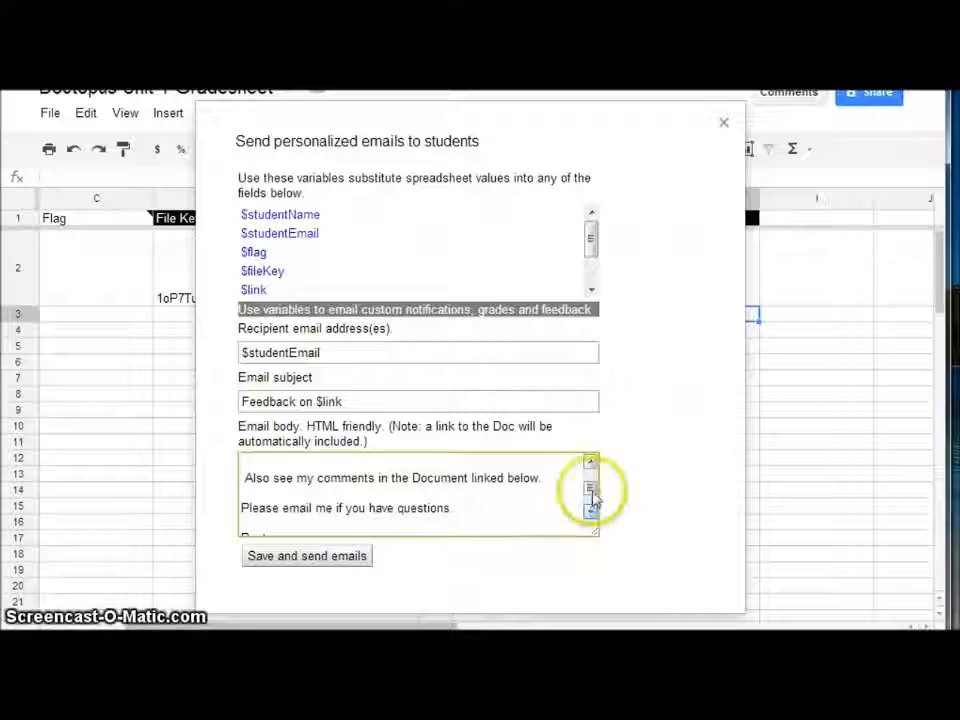
left_click(591, 464)
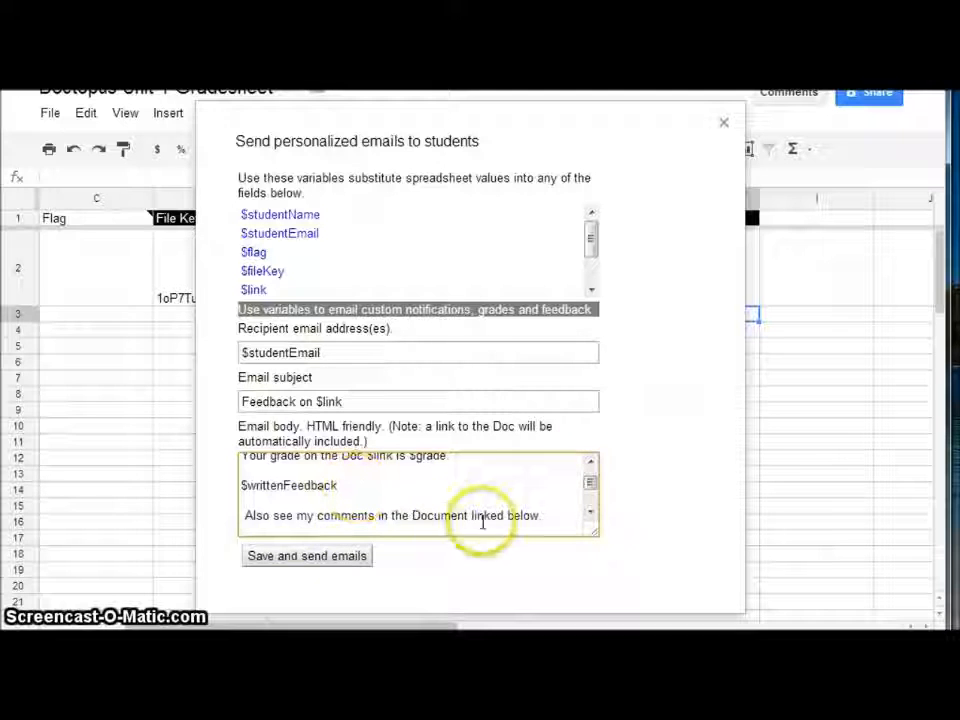
left_click(590, 516)
left_click(590, 515)
Replace the signature with the teacher's name, delete 'Best,', then save and send the emails
left_click(270, 505)
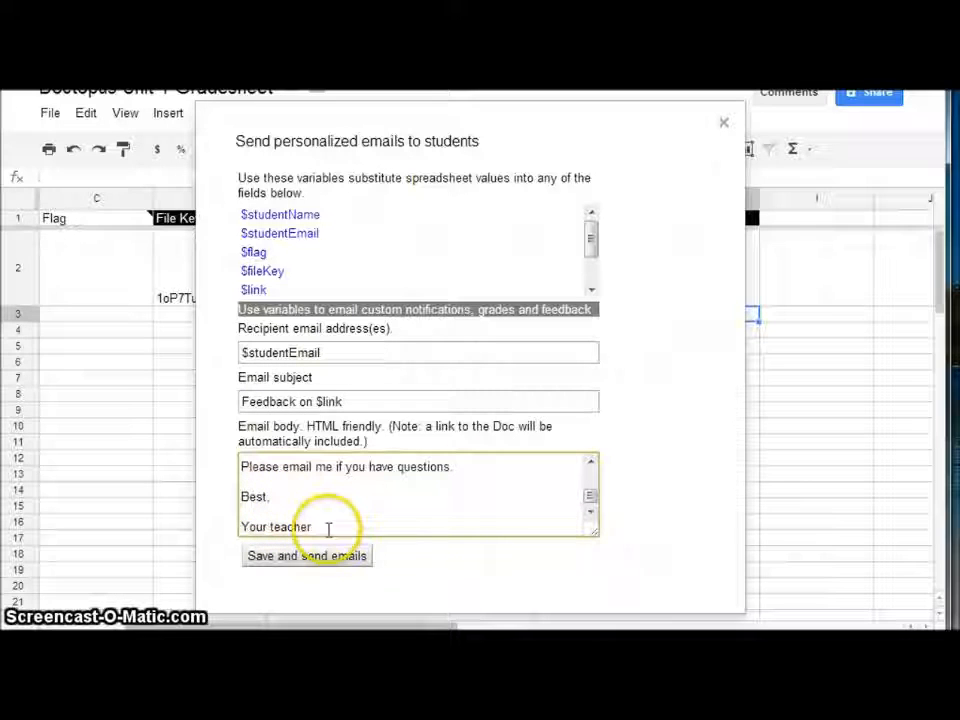
left_click_drag(326, 526, 205, 528)
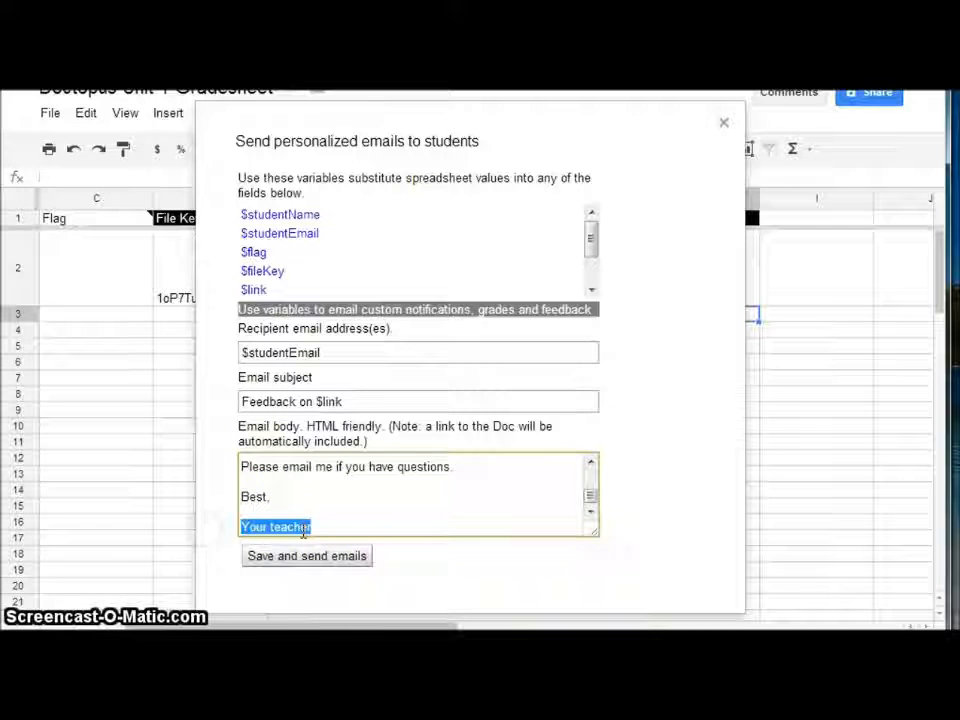
type("Mr. E")
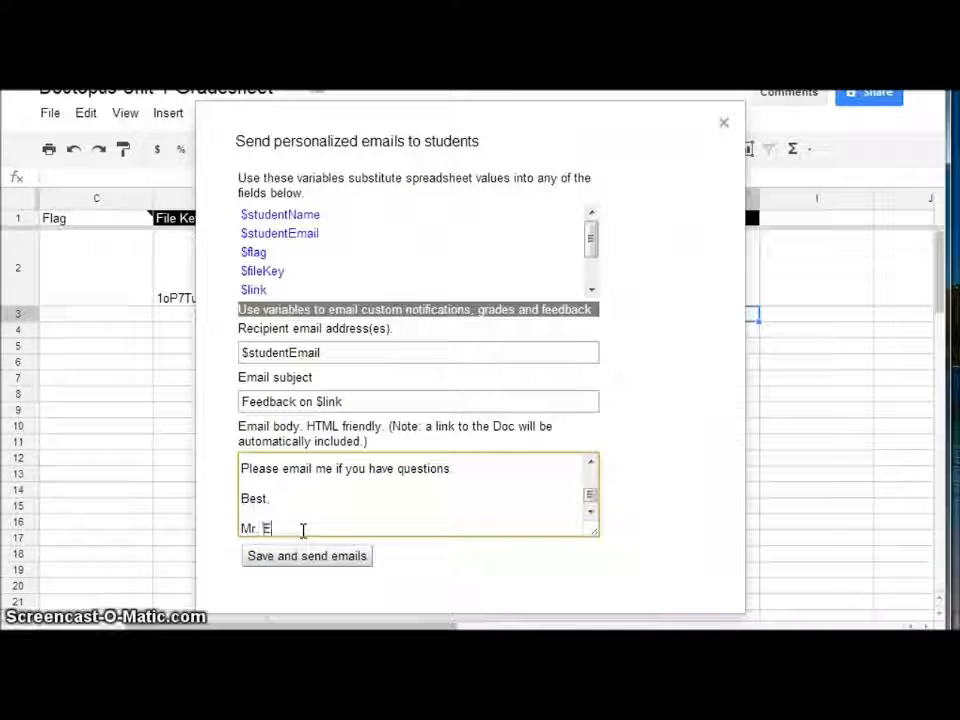
type("ngen")
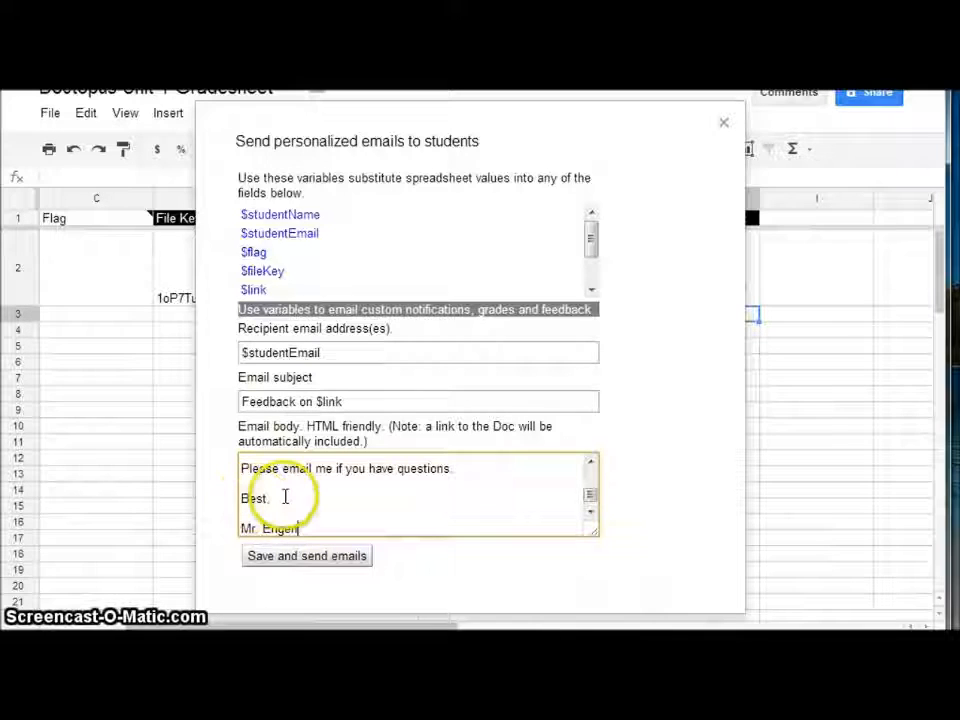
left_click_drag(274, 497, 240, 497)
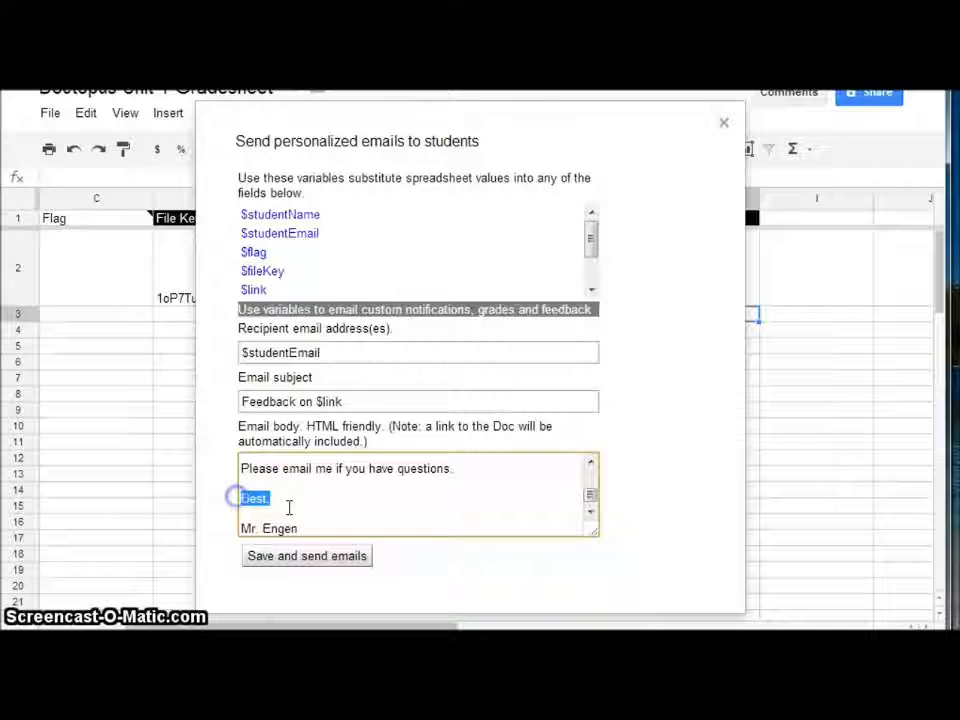
key("BackSpace")
key("BackSpace")
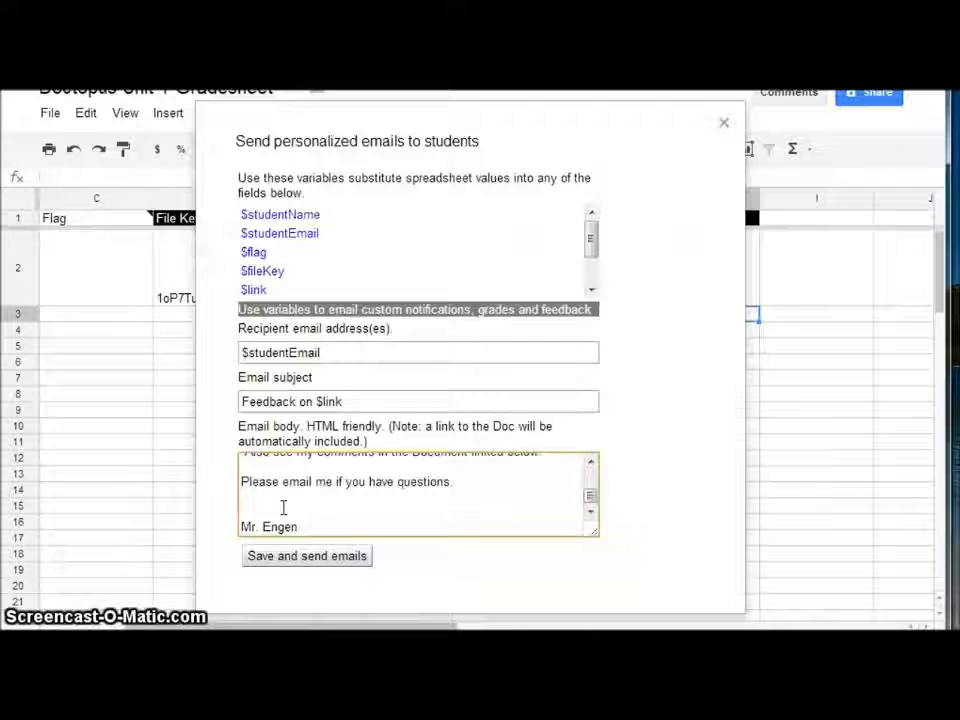
left_click(325, 558)
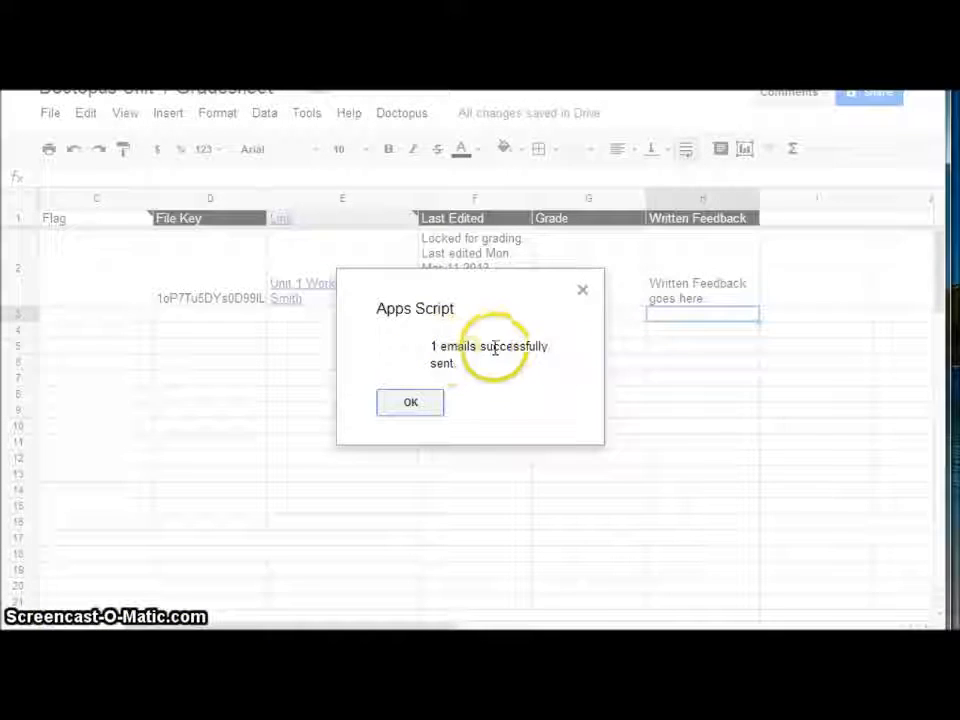
left_click(411, 404)
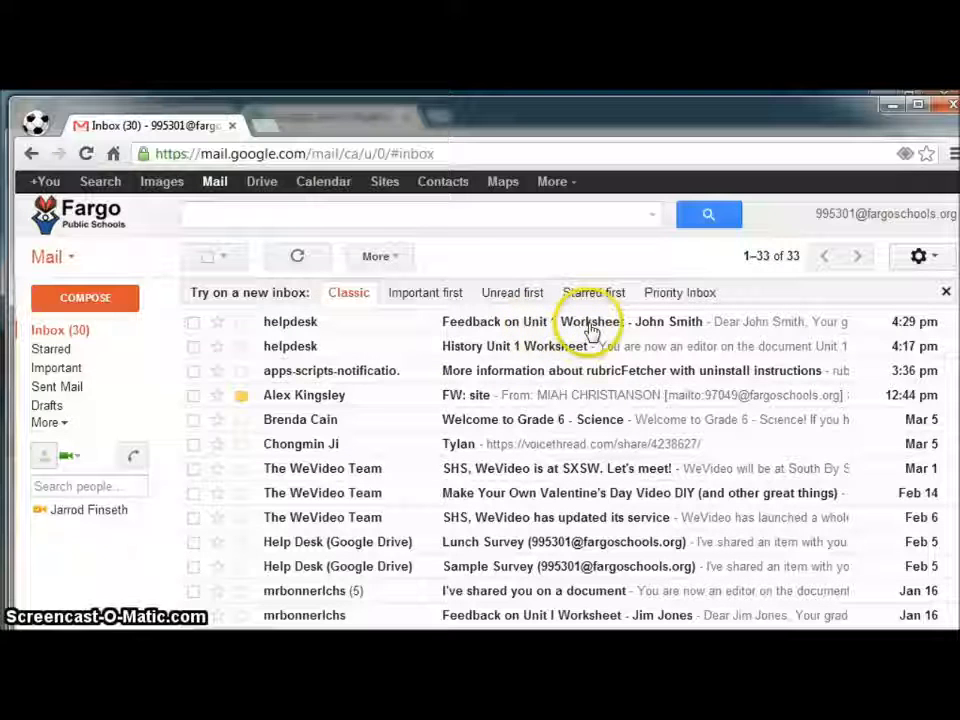
Read the 'Feedback on Unit 1 Worksheet' email in Gmail, open its worksheet link, and return to the gradesheet
left_click(668, 324)
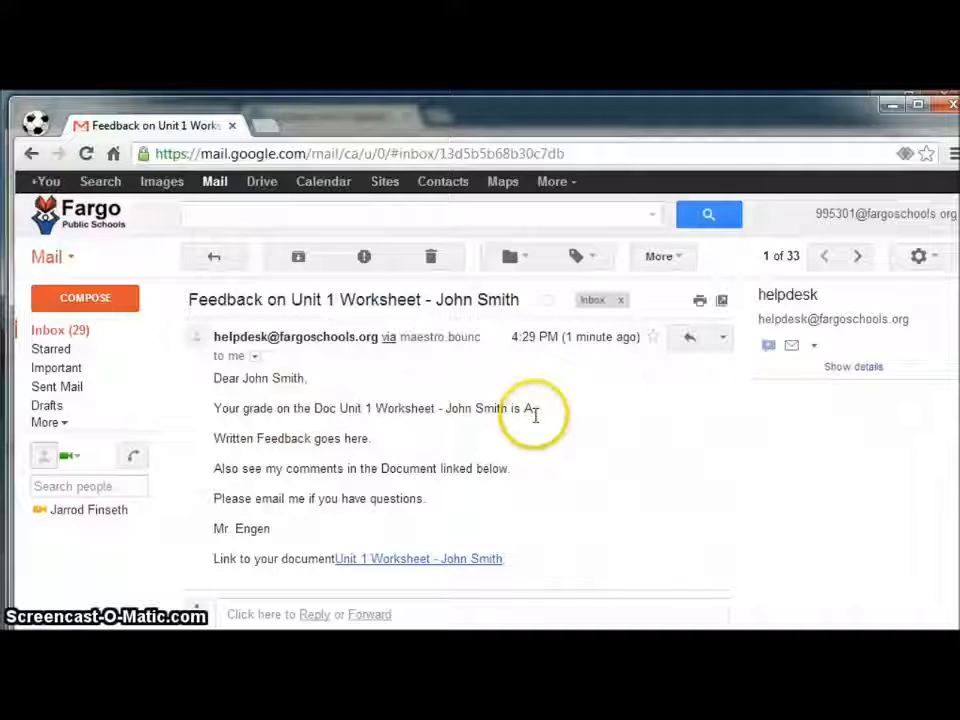
left_click(412, 562)
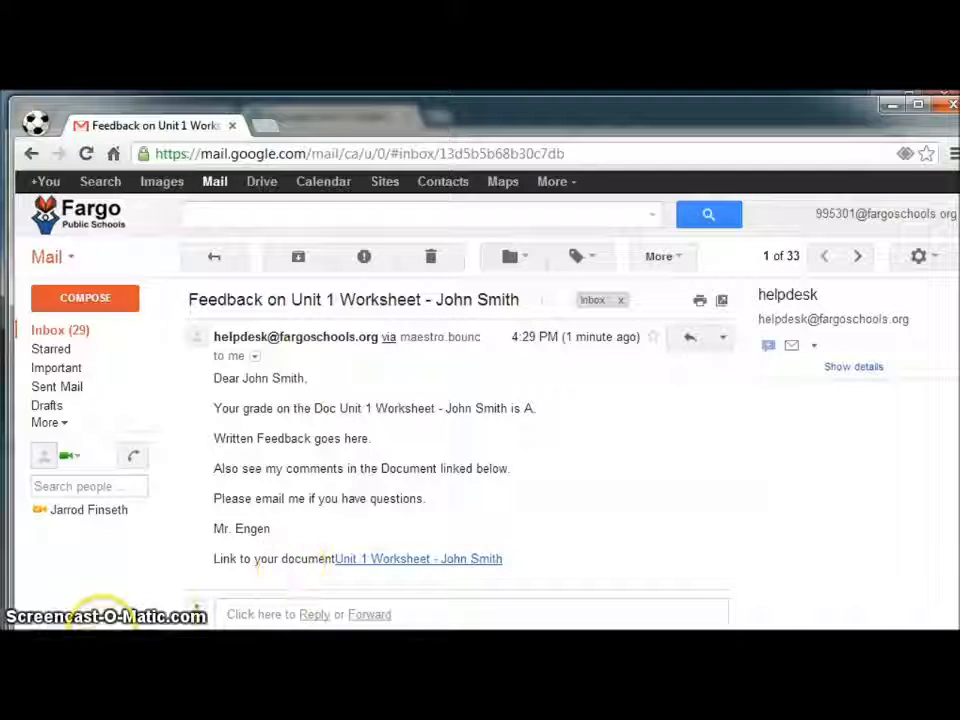
left_click(102, 630)
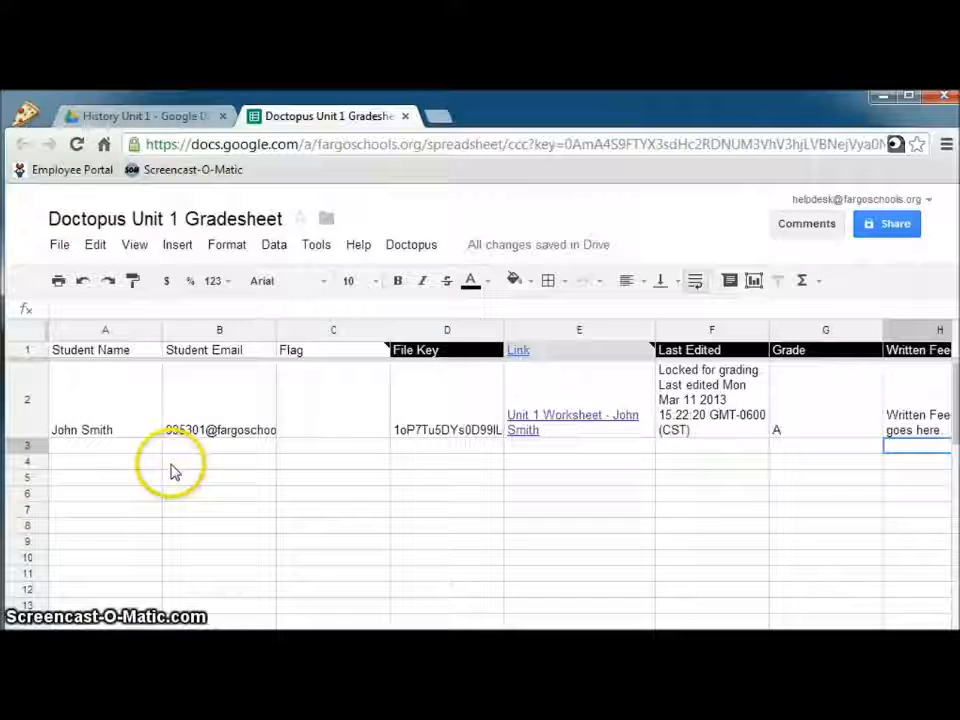